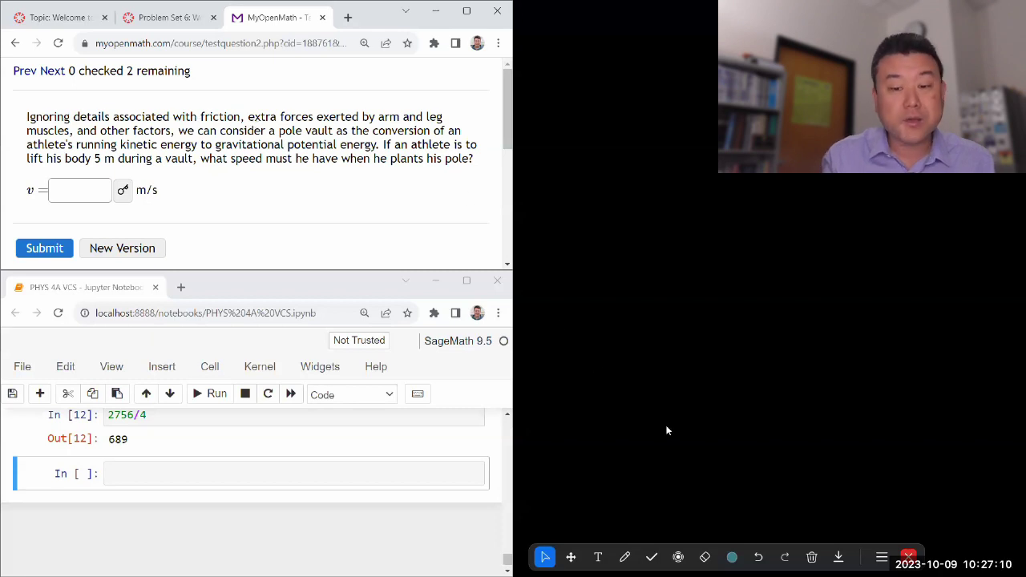
Select the freehand pen with white ink.
click(626, 557)
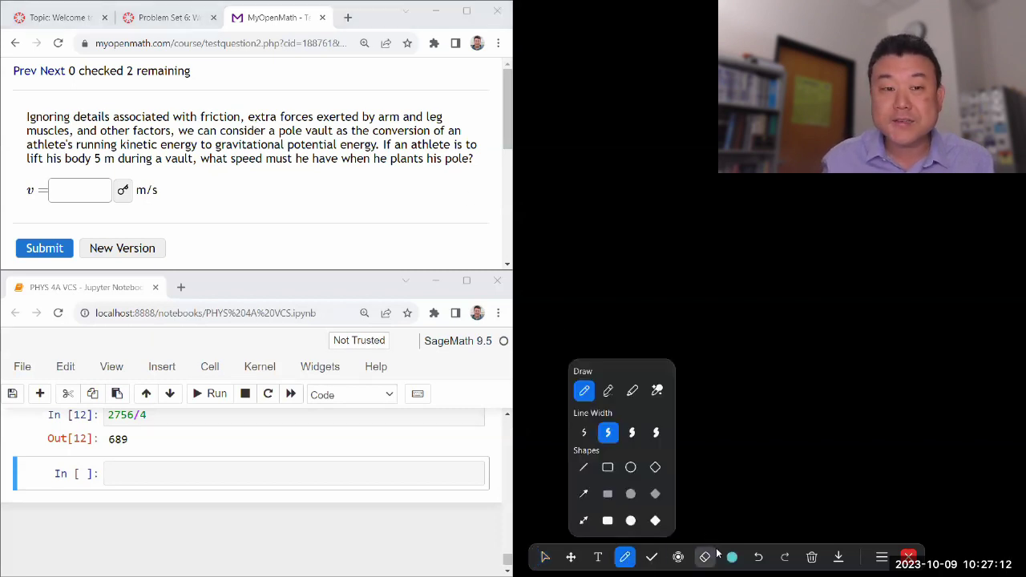
click(732, 557)
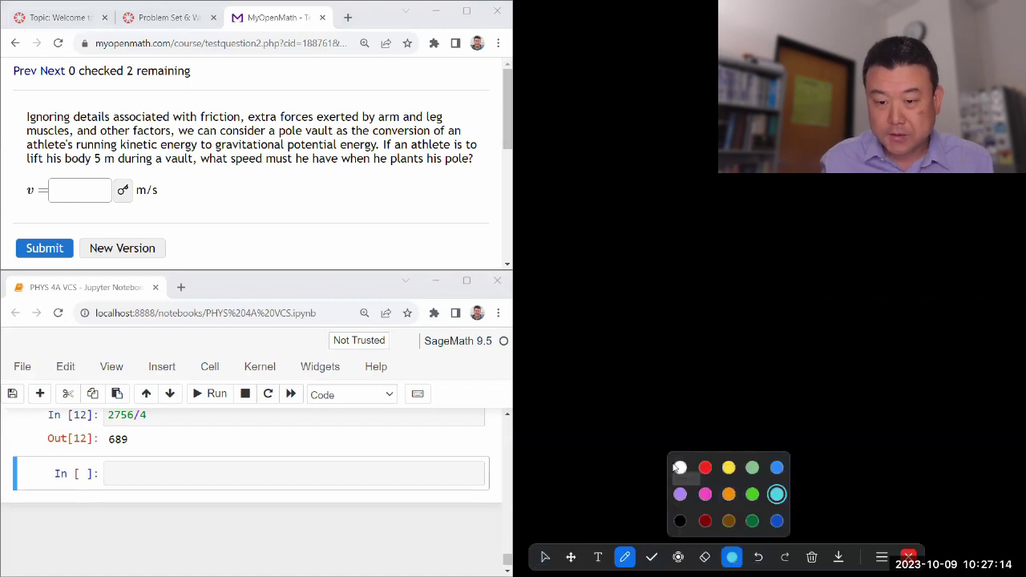
click(680, 467)
Draw a circle with m inside and a rightward arrow labelled v0.
mouse_move(619, 107)
mouse_down()
mouse_move(599, 126)
mouse_move(618, 147)
mouse_move(641, 118)
mouse_move(614, 107)
mouse_up()
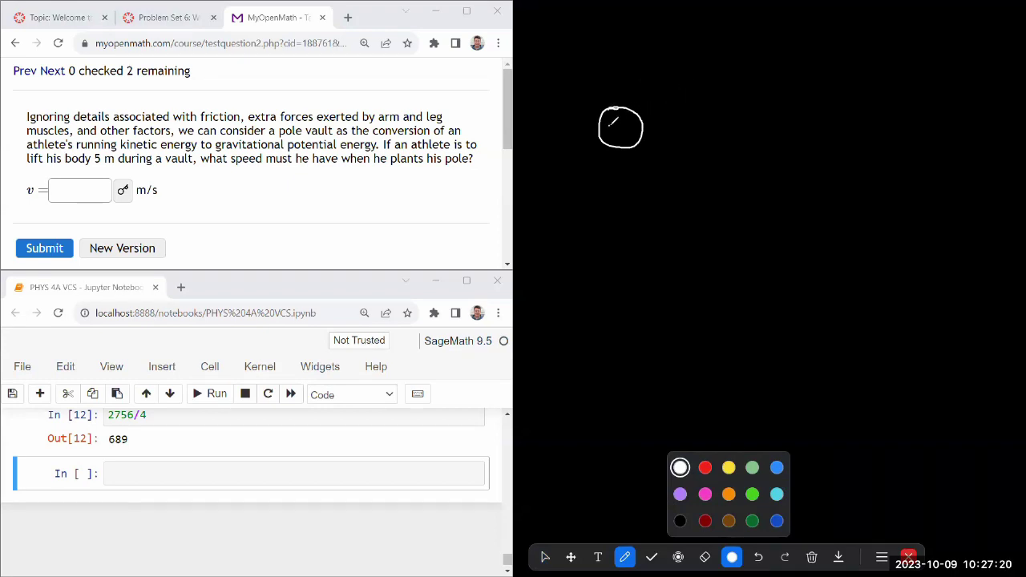
drag(621, 123, 633, 134)
mouse_move(649, 126)
mouse_down()
mouse_move(693, 126)
mouse_move(682, 136)
mouse_up()
mouse_move(643, 80)
mouse_down()
mouse_move(659, 79)
mouse_move(659, 96)
mouse_up()
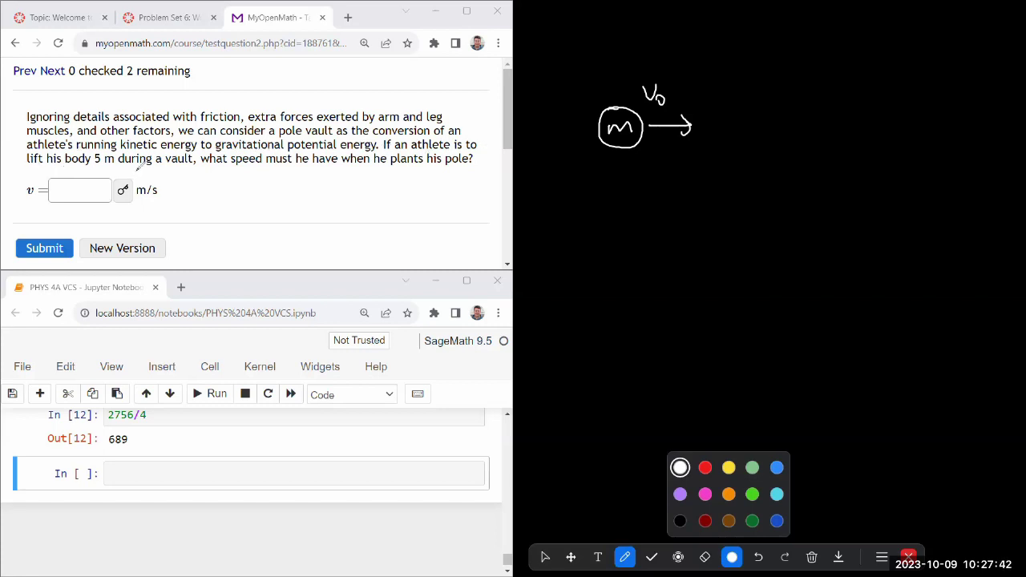
Draw the ground line and the vertical pole in green.
click(752, 494)
drag(549, 146, 888, 157)
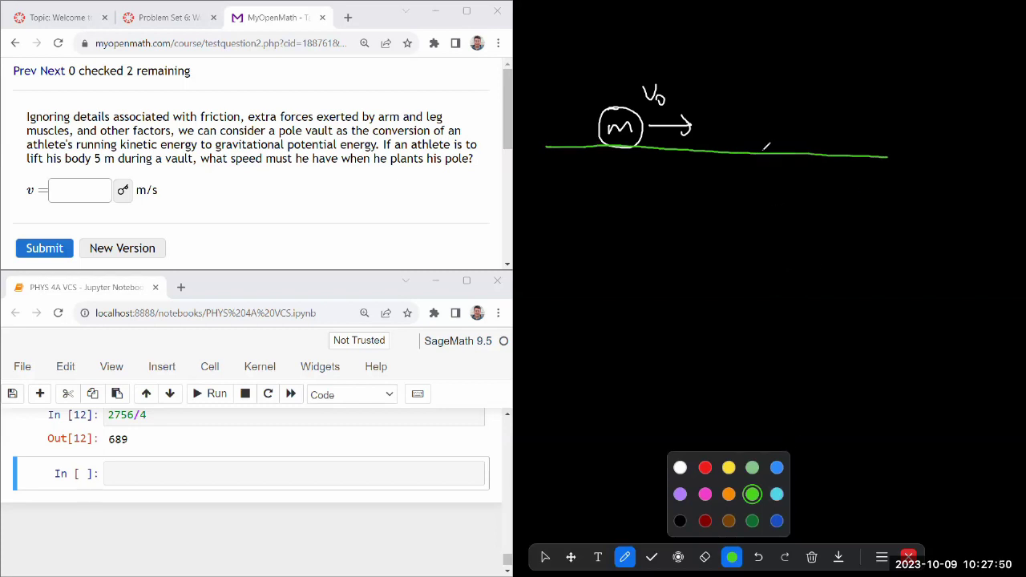
mouse_move(758, 142)
mouse_down()
mouse_move(759, 62)
mouse_move(765, 111)
mouse_up()
drag(765, 147, 766, 151)
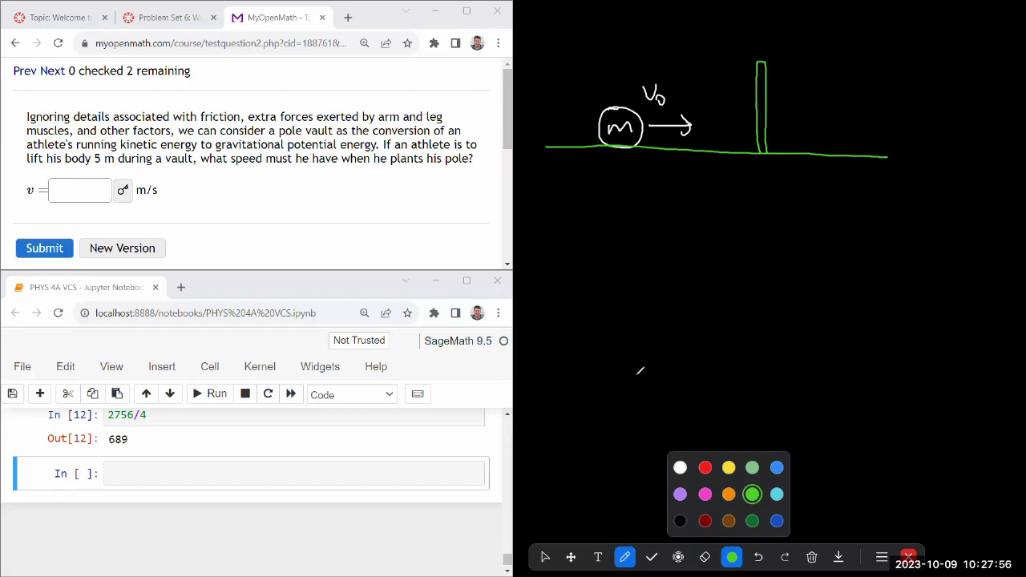
In cyan, draw the curved vault path, a dashed head at the pole top and a dashed line leftward.
click(777, 494)
drag(702, 123, 737, 58)
mouse_move(763, 21)
mouse_down()
mouse_move(757, 50)
mouse_move(775, 50)
mouse_move(771, 22)
mouse_up()
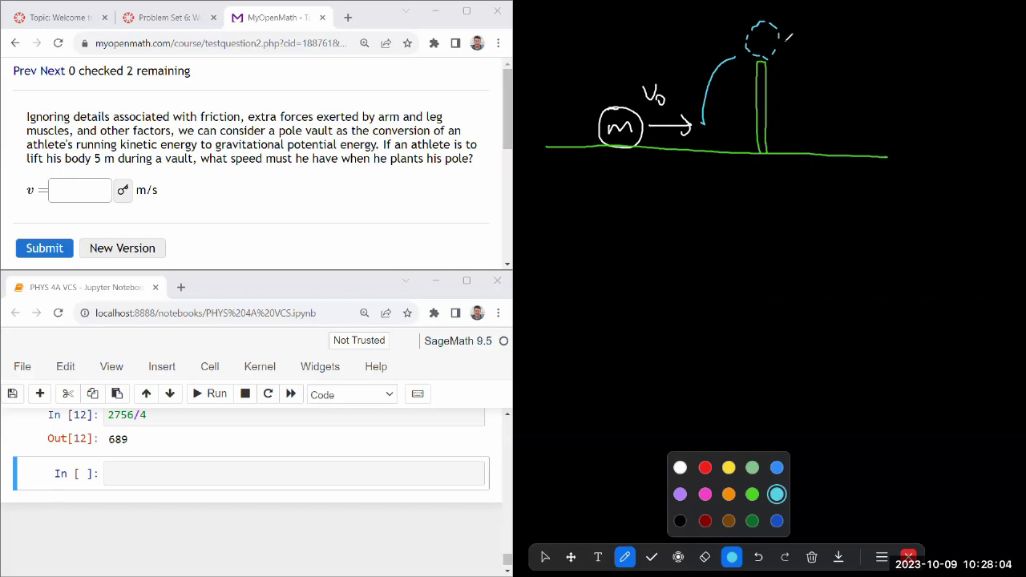
mouse_move(761, 41)
mouse_down()
mouse_move(615, 42)
mouse_move(627, 56)
mouse_move(617, 51)
mouse_move(625, 48)
mouse_move(622, 138)
mouse_up()
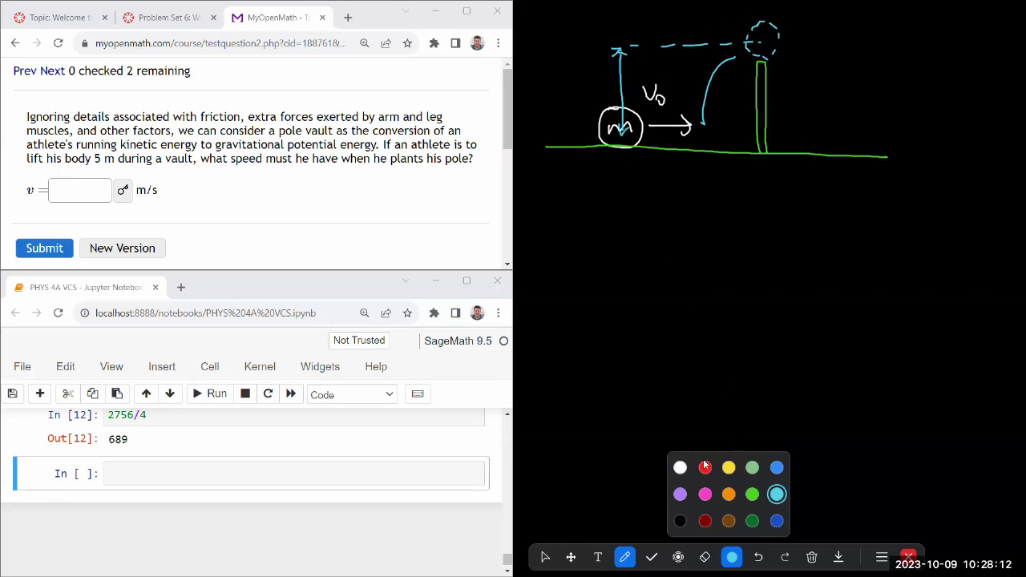
Write a white H beside the height arrow and circle the raised athlete in purple.
click(680, 468)
drag(591, 78, 591, 96)
drag(591, 88, 603, 96)
drag(682, 119, 690, 128)
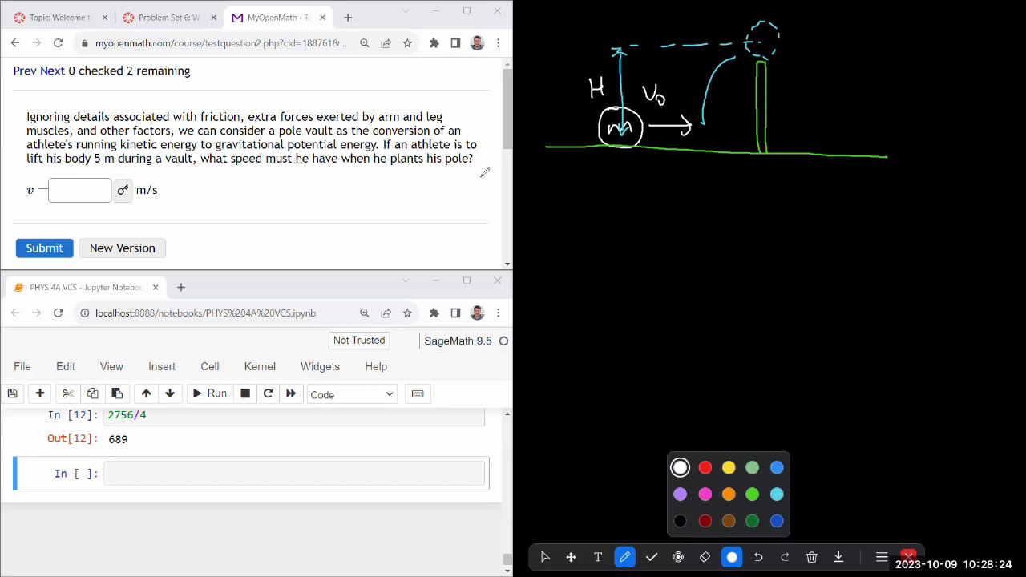
click(679, 495)
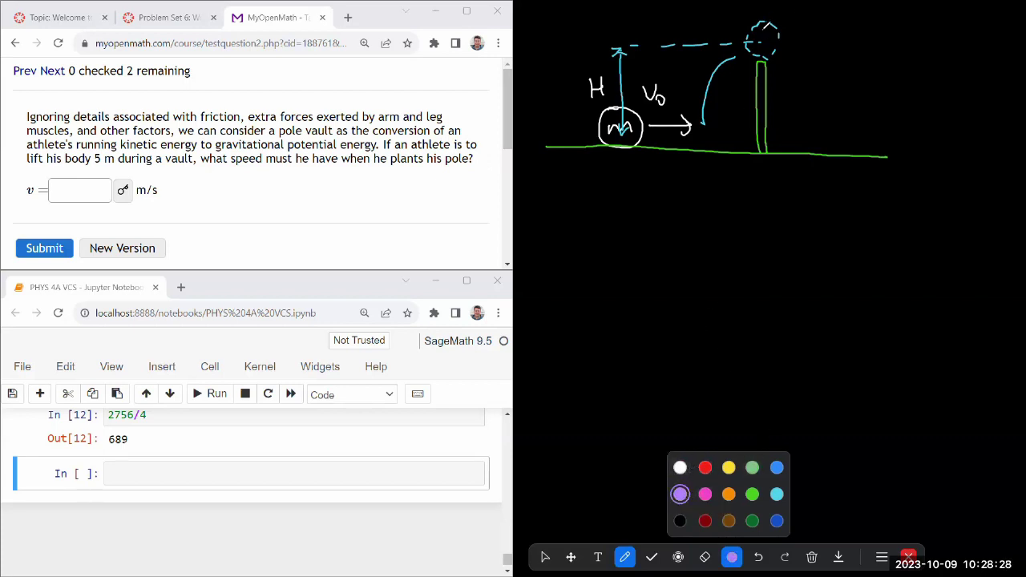
mouse_move(740, 42)
mouse_down()
mouse_move(758, 60)
mouse_move(781, 19)
mouse_move(758, 13)
mouse_up()
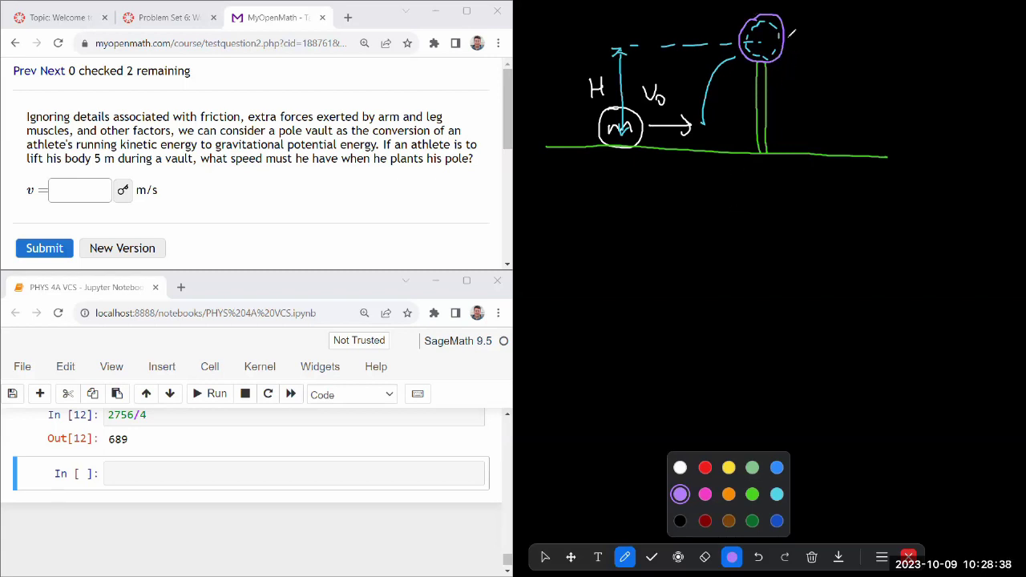
Write V≈0 beside the top position and draw a purple athlete circle at the pole base.
mouse_move(790, 28)
mouse_down()
mouse_move(795, 44)
mouse_move(802, 29)
mouse_move(817, 38)
mouse_move(828, 26)
mouse_move(826, 43)
mouse_move(807, 53)
mouse_move(827, 55)
mouse_up()
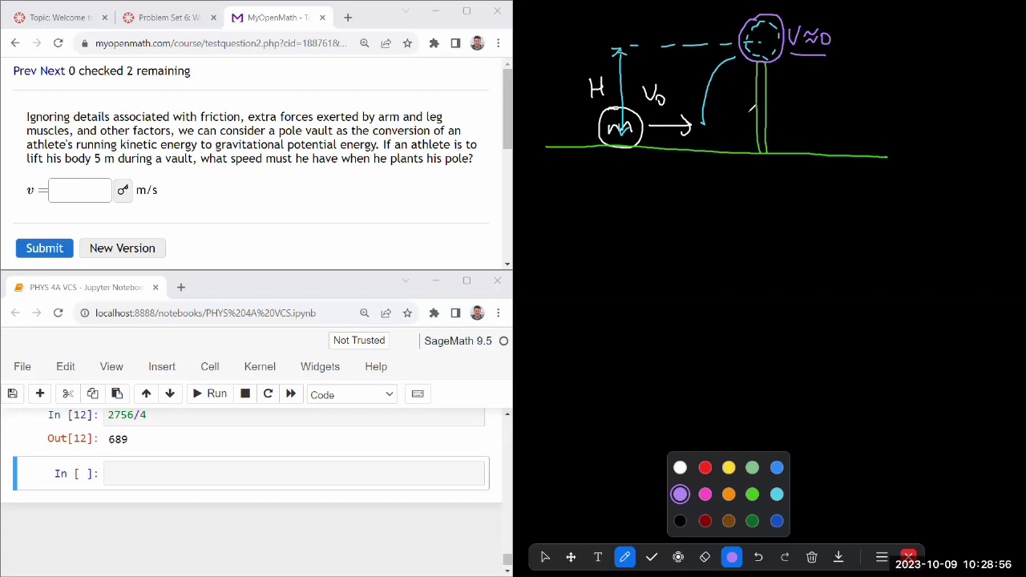
mouse_move(723, 119)
mouse_down()
mouse_move(727, 144)
mouse_move(748, 148)
mouse_move(748, 108)
mouse_up()
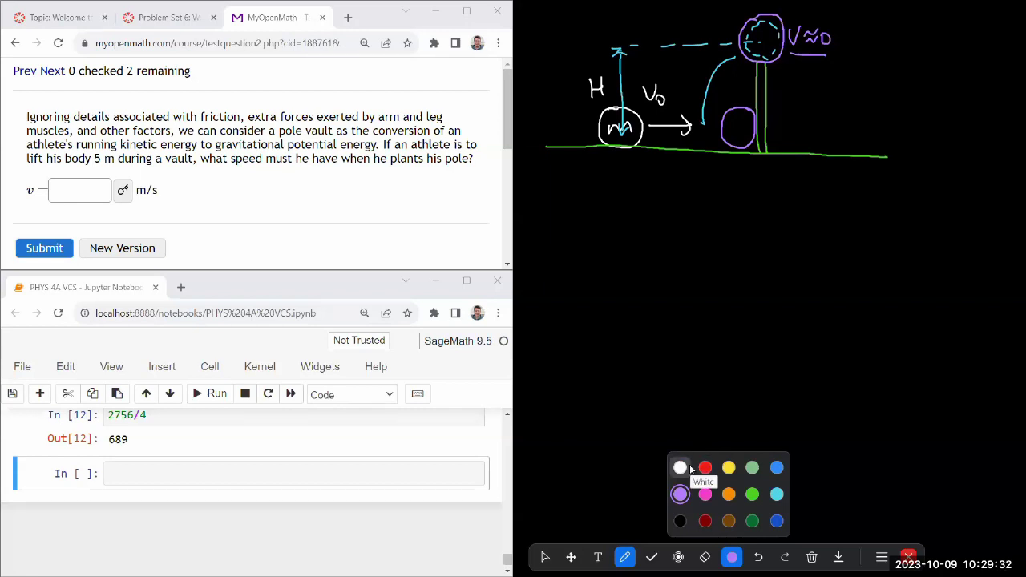
Write and underline the yellow heading 'Conservation Law Strategy'.
click(730, 469)
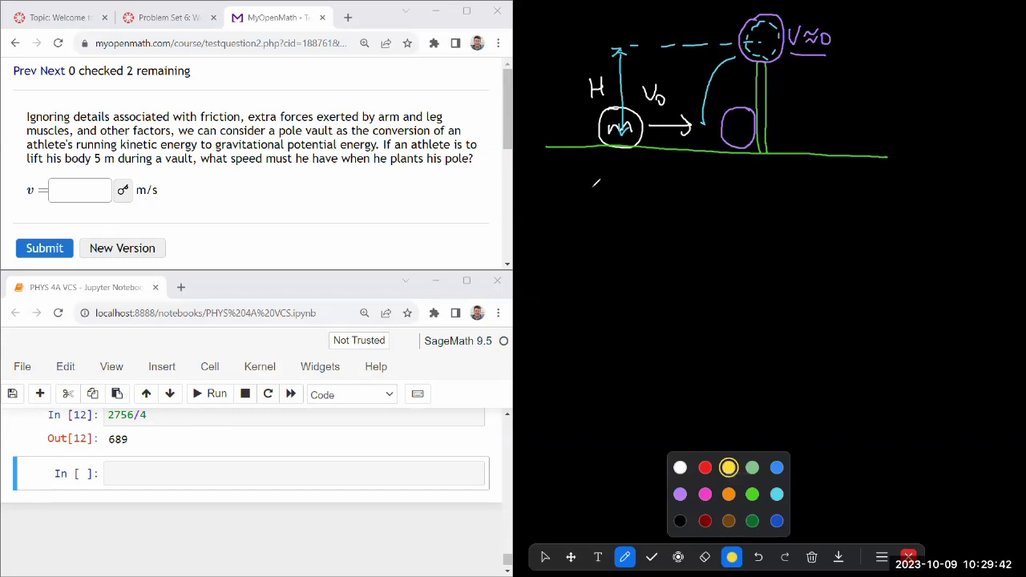
mouse_move(595, 181)
mouse_down()
mouse_move(598, 202)
mouse_move(616, 197)
mouse_up()
mouse_move(618, 190)
mouse_down()
mouse_move(630, 197)
mouse_move(674, 178)
mouse_move(701, 197)
mouse_move(736, 196)
mouse_move(792, 180)
mouse_move(805, 192)
mouse_move(829, 180)
mouse_move(844, 207)
mouse_up()
drag(576, 210, 837, 197)
drag(576, 239, 579, 236)
Write step '0. ID conserved Q. (energy)' below the heading, underlining 'ID conserved Q.'.
click(594, 254)
mouse_move(636, 232)
mouse_down()
mouse_move(632, 257)
mouse_move(641, 256)
mouse_up()
mouse_move(644, 234)
mouse_down()
mouse_move(645, 255)
mouse_move(771, 238)
mouse_move(784, 249)
mouse_up()
click(790, 246)
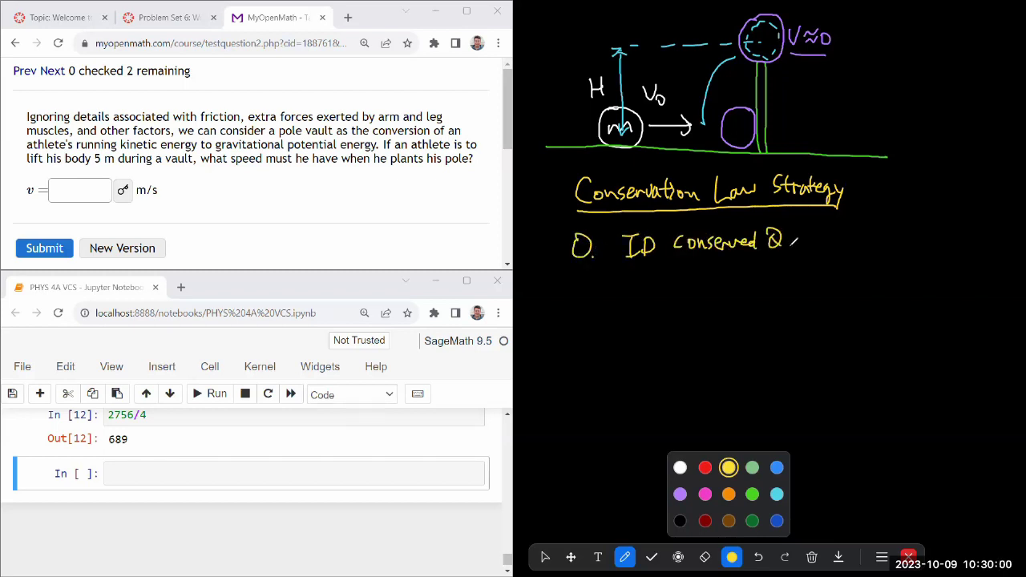
mouse_move(631, 261)
mouse_down()
mouse_move(766, 259)
mouse_move(834, 248)
mouse_up()
mouse_move(836, 244)
mouse_down()
mouse_move(857, 239)
mouse_move(856, 257)
mouse_move(867, 258)
mouse_up()
drag(874, 218, 878, 255)
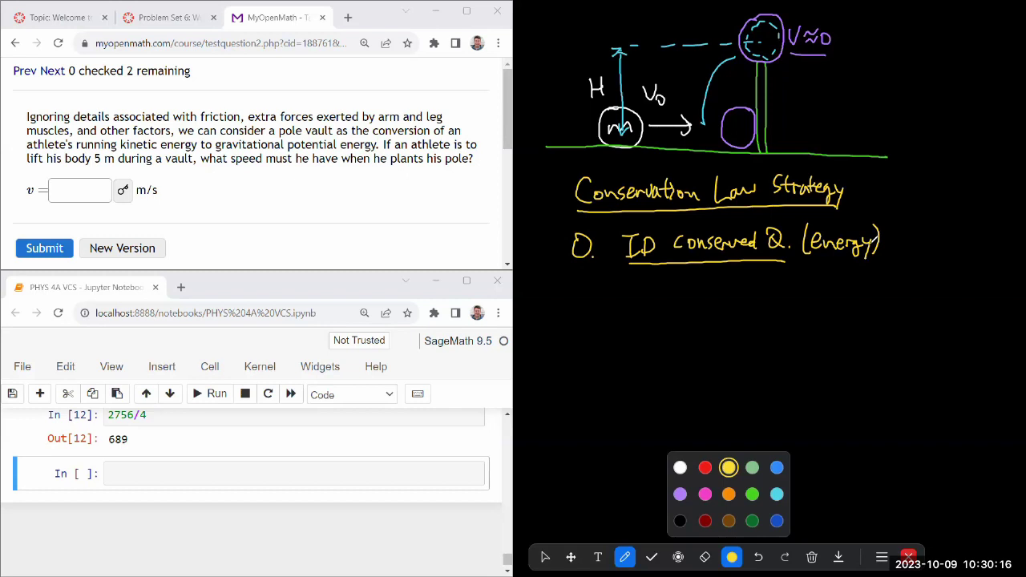
Write TE① = TE② in white and underline it.
click(680, 468)
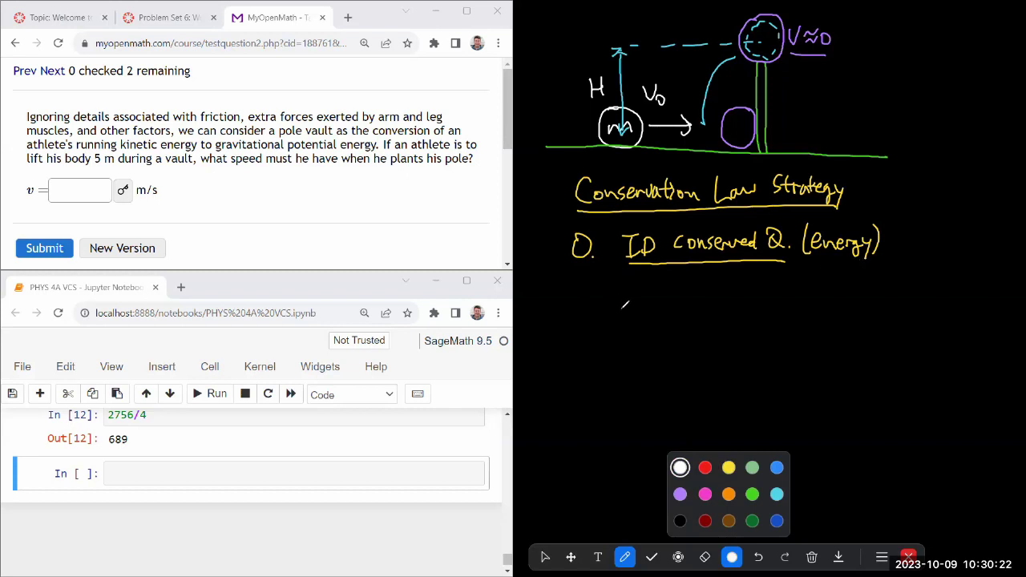
drag(612, 300, 632, 298)
mouse_move(623, 300)
mouse_down()
mouse_move(624, 319)
mouse_move(649, 308)
mouse_up()
drag(640, 319, 671, 329)
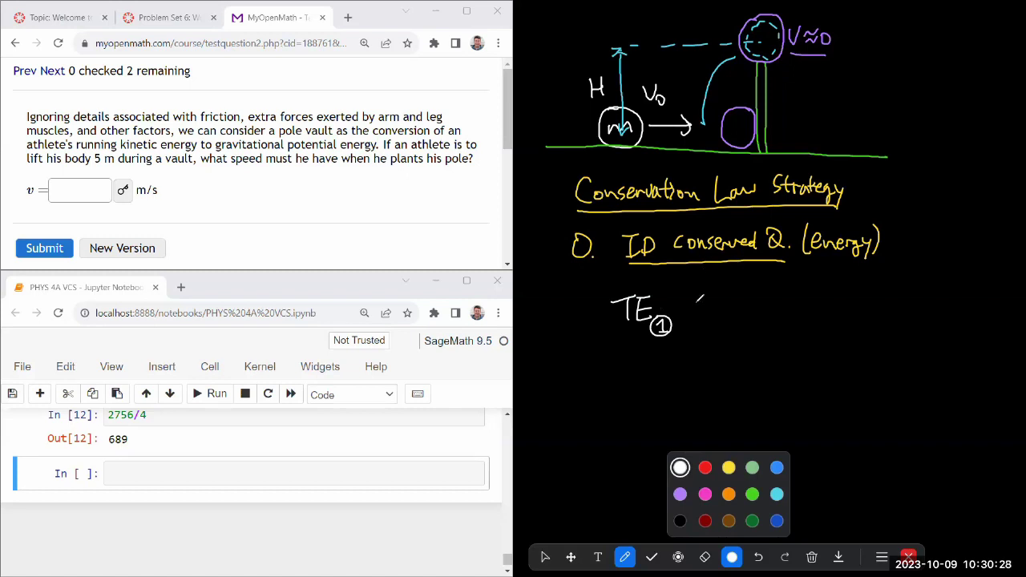
drag(693, 305, 709, 304)
drag(693, 311, 742, 293)
mouse_move(730, 295)
mouse_down()
mouse_move(731, 316)
mouse_move(759, 316)
mouse_move(758, 305)
mouse_move(772, 329)
mouse_move(755, 328)
mouse_move(768, 315)
mouse_up()
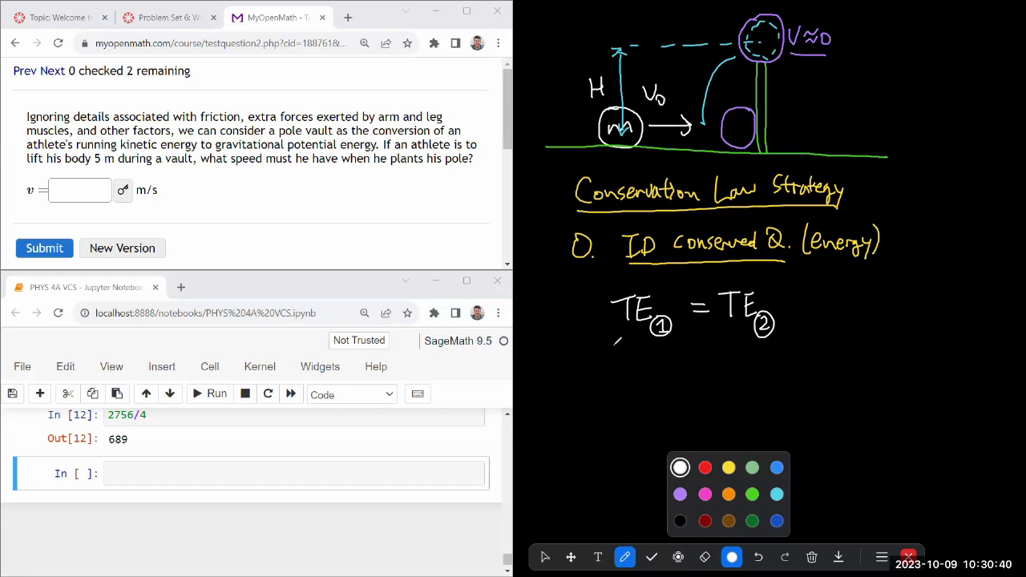
drag(612, 345, 782, 341)
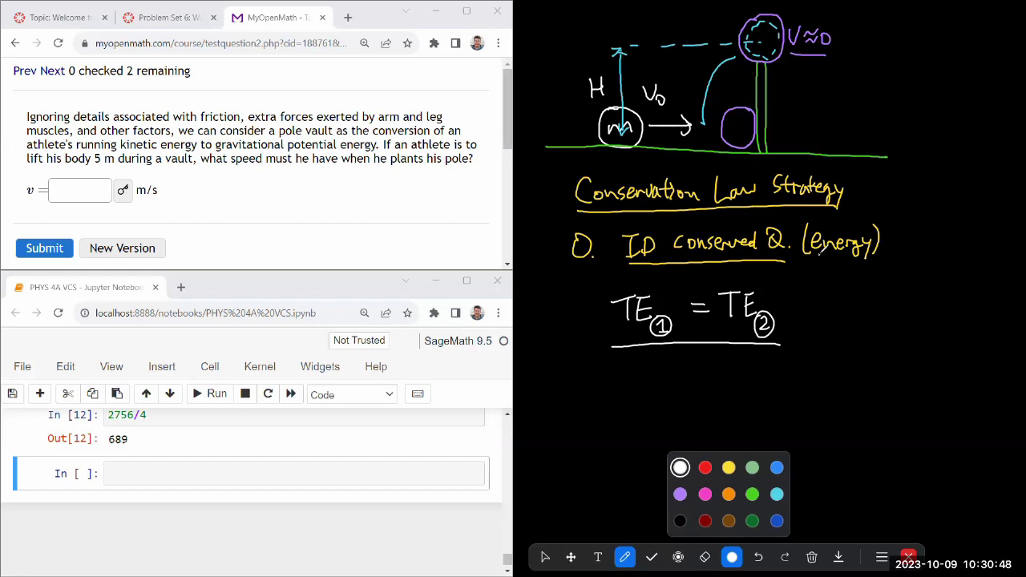
Underline 'energy', draw two snapshot arrows, and box the speed answer field in red.
drag(819, 252, 856, 254)
drag(662, 343, 662, 372)
mouse_move(754, 344)
mouse_down()
mouse_move(673, 381)
mouse_move(719, 385)
mouse_move(728, 372)
mouse_move(746, 391)
mouse_up()
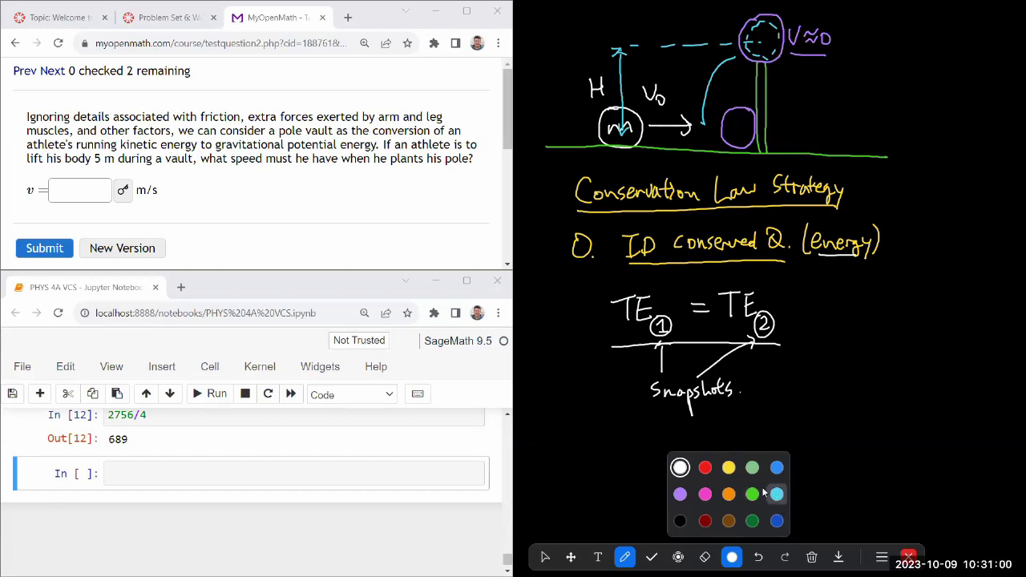
click(705, 467)
mouse_move(22, 170)
mouse_down()
mouse_move(22, 189)
mouse_move(61, 219)
mouse_move(161, 218)
mouse_move(164, 167)
mouse_move(22, 165)
mouse_up()
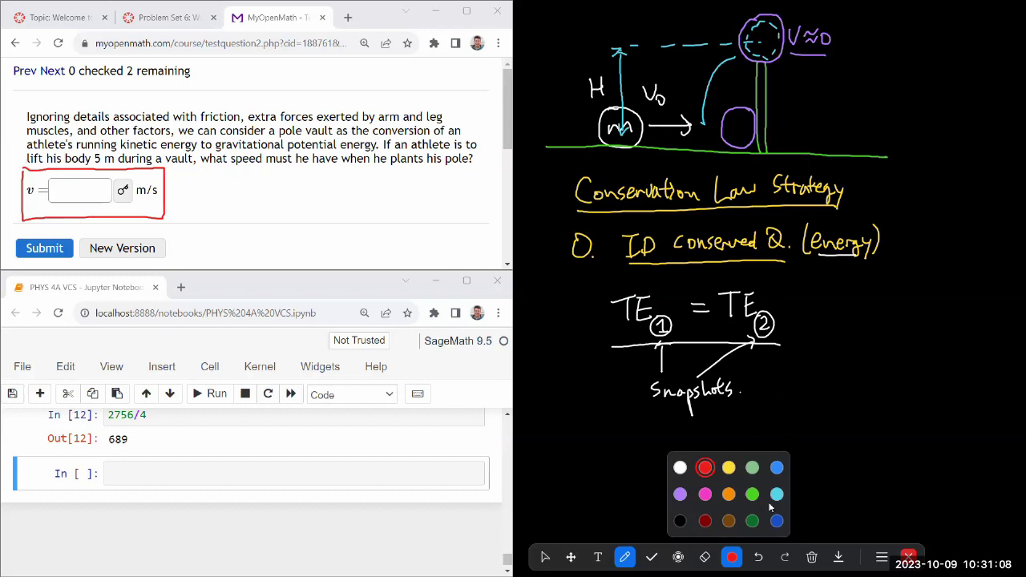
Draw a white up-arrow on the base athlete, then box it in yellow and label it ①.
click(680, 468)
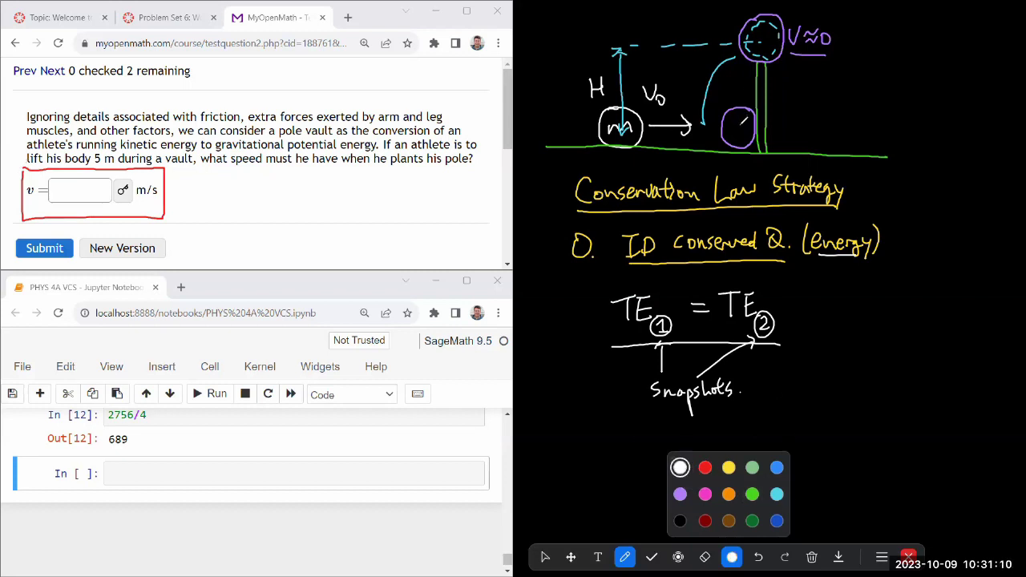
drag(738, 127, 736, 86)
mouse_move(730, 91)
mouse_down()
mouse_move(743, 90)
mouse_move(722, 86)
mouse_move(727, 97)
mouse_up()
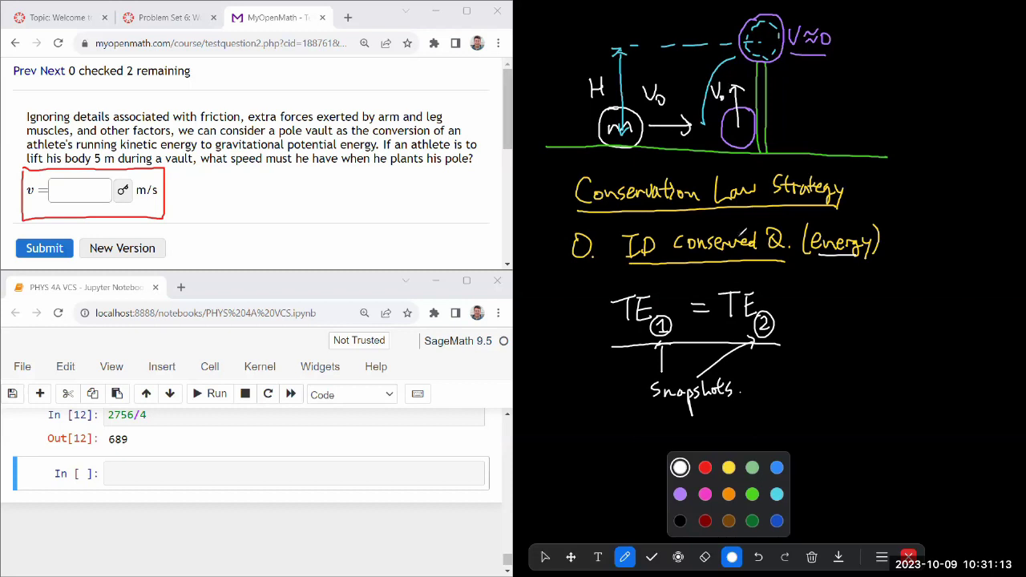
click(729, 468)
mouse_move(766, 77)
mouse_down()
mouse_move(703, 78)
mouse_move(704, 164)
mouse_move(743, 167)
mouse_move(779, 145)
mouse_move(779, 69)
mouse_up()
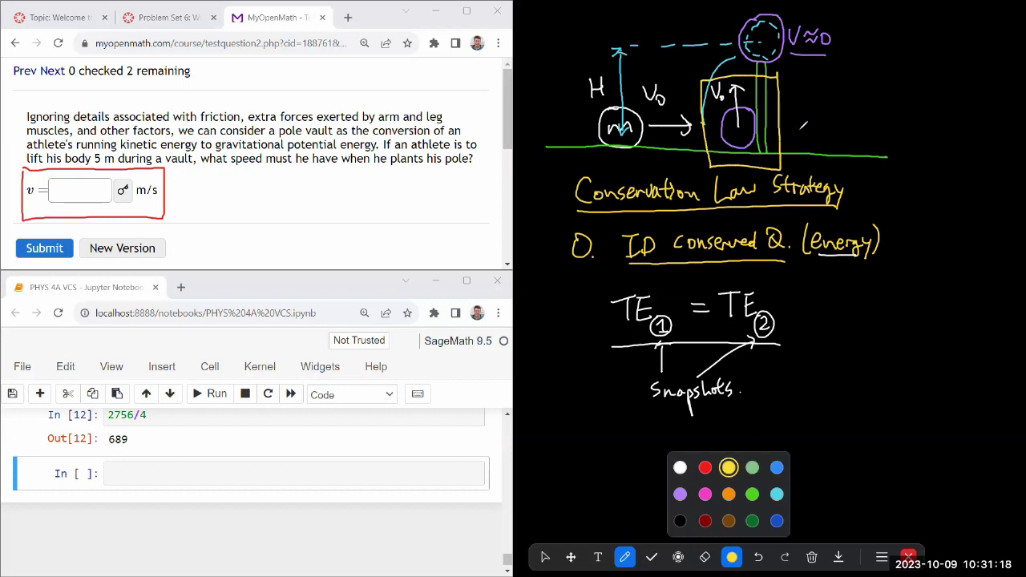
drag(800, 126, 797, 141)
Box the question's 5 m height in red and label it H.
click(704, 468)
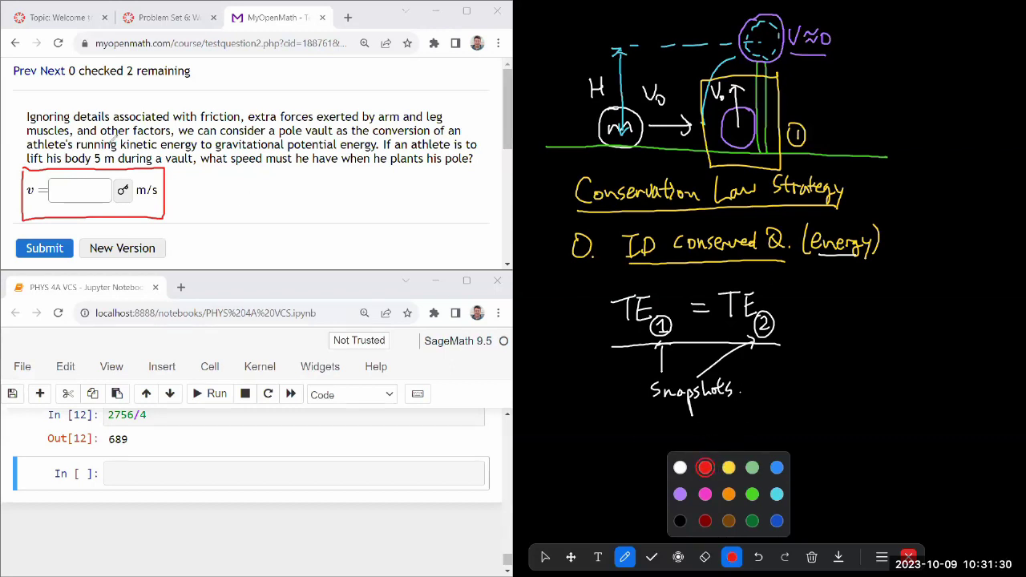
mouse_move(95, 145)
mouse_down()
mouse_move(115, 170)
mouse_move(117, 151)
mouse_move(97, 133)
mouse_move(116, 78)
mouse_move(114, 103)
mouse_move(125, 104)
mouse_up()
drag(115, 95, 126, 94)
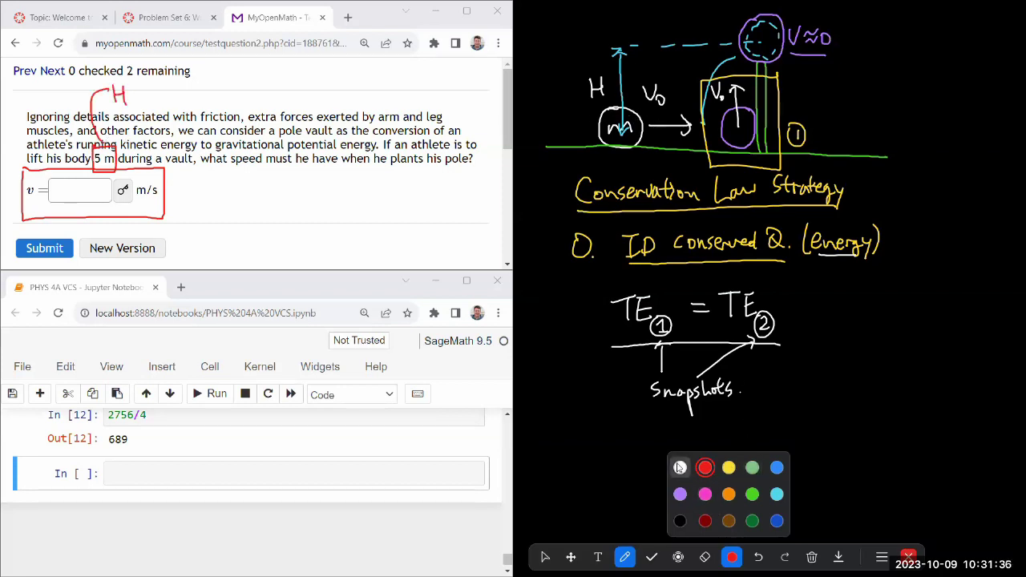
Box the V≈0 top position in yellow and label it ②.
click(729, 468)
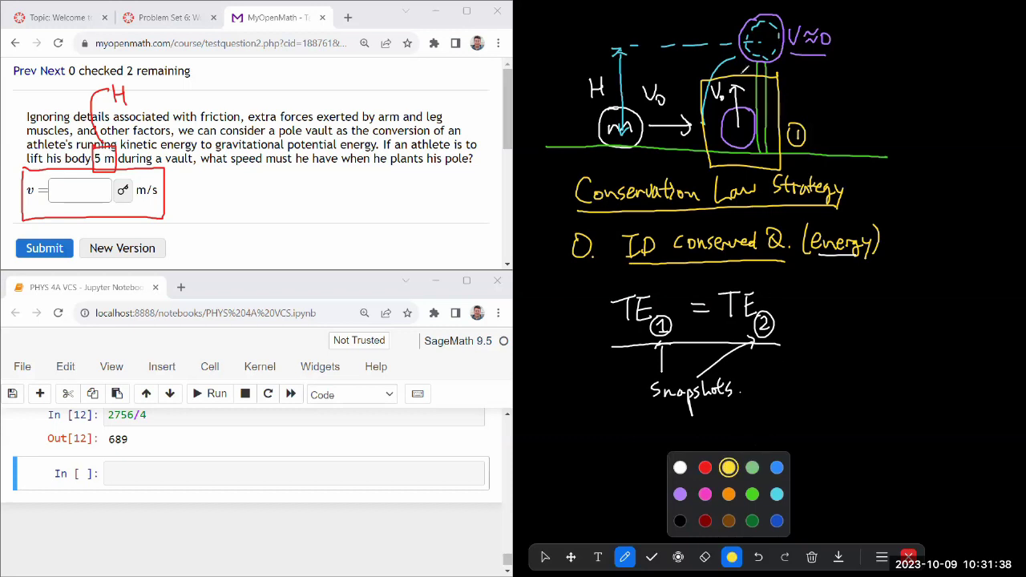
mouse_move(736, 8)
mouse_down()
mouse_move(735, 65)
mouse_move(796, 68)
mouse_move(837, 38)
mouse_move(821, 7)
mouse_move(735, 8)
mouse_up()
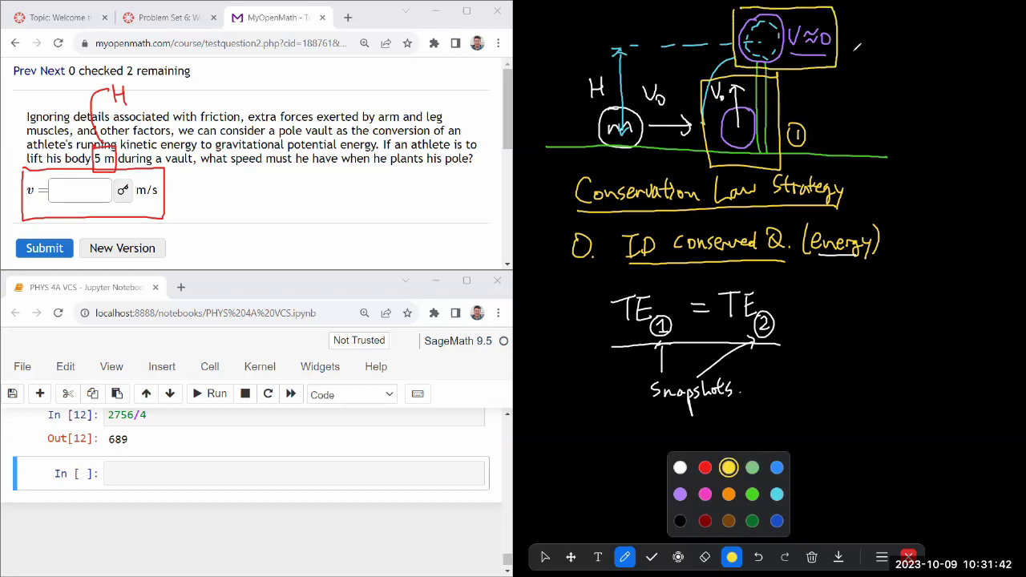
drag(850, 40, 859, 51)
drag(852, 30, 848, 39)
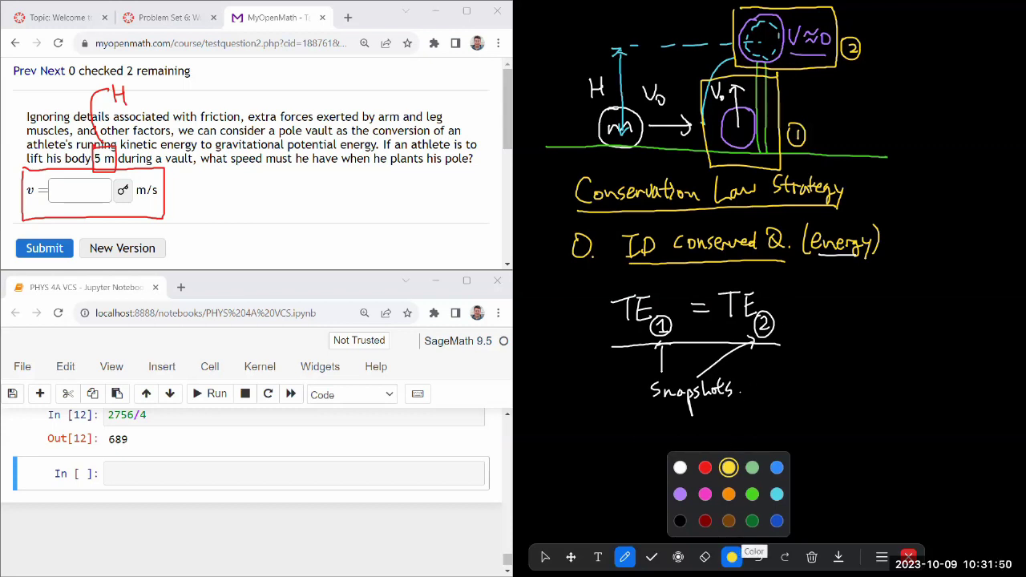
click(705, 557)
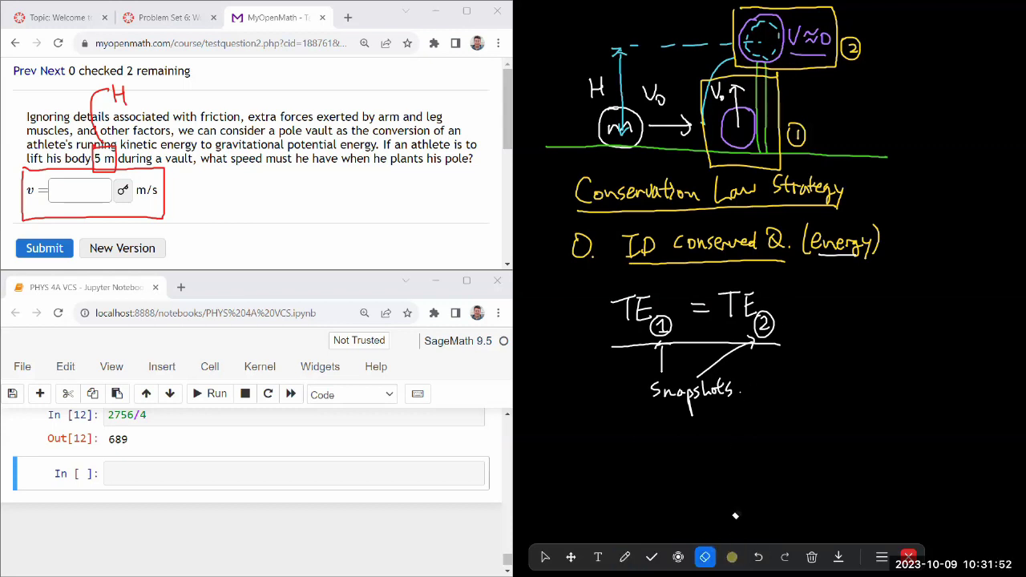
Erase the Snapshots label and arrows, then return to the pen with cyan ink.
mouse_move(678, 401)
mouse_down()
mouse_move(738, 428)
mouse_move(702, 434)
mouse_up()
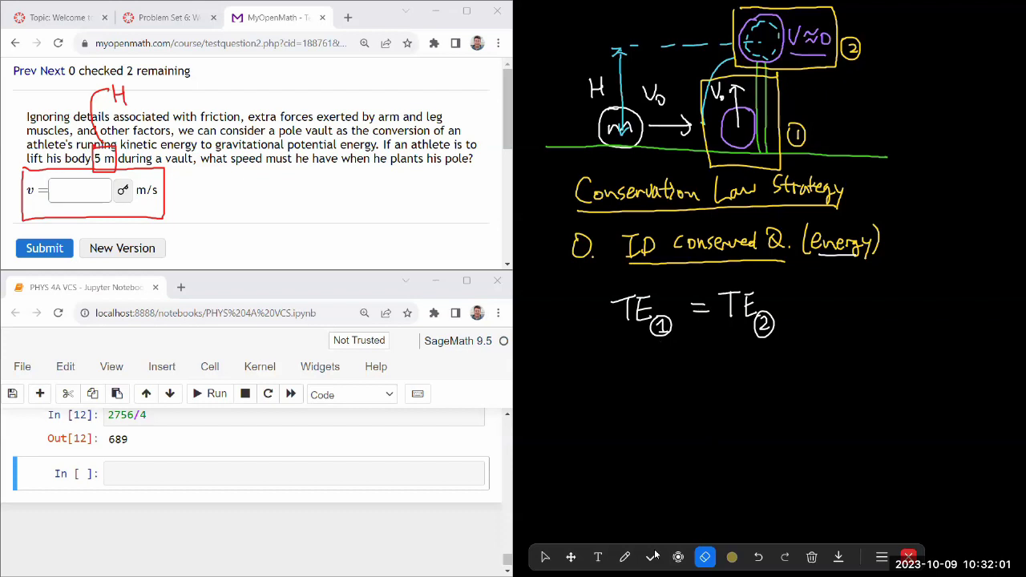
click(624, 557)
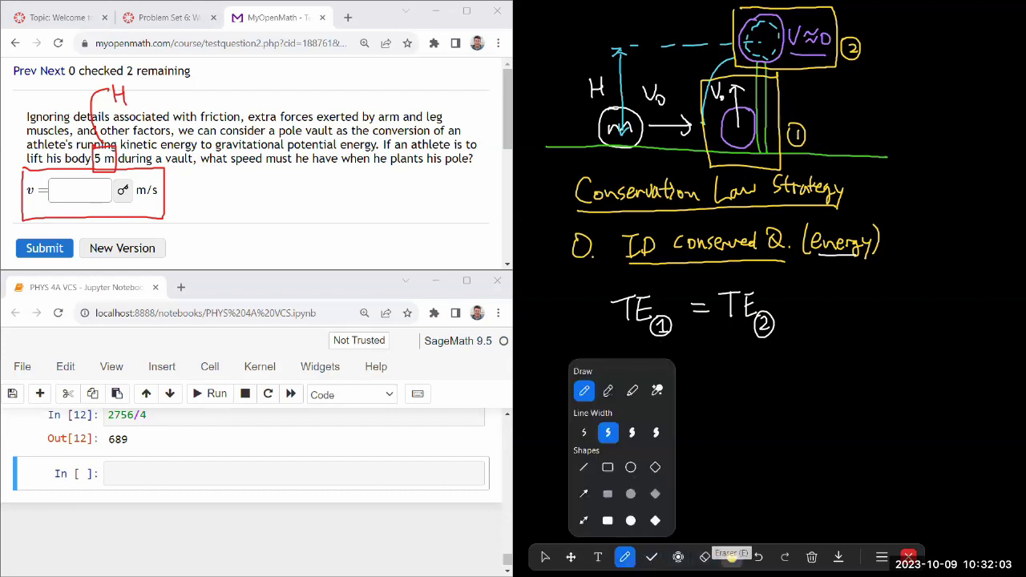
click(733, 557)
click(777, 494)
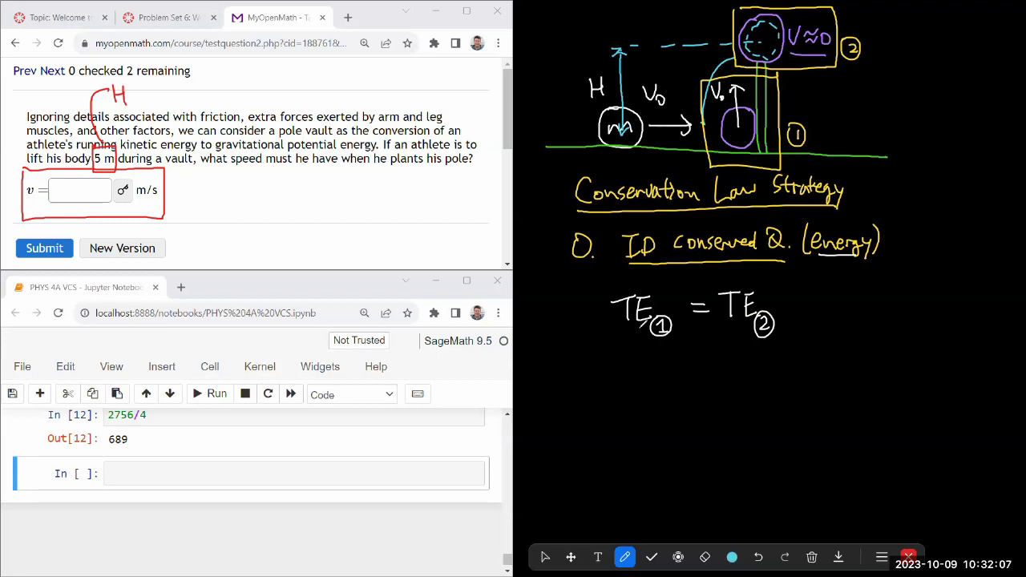
Write KE₁ + PE₁ = KE₂ + PE₂ beneath the total-energy line.
mouse_move(564, 362)
mouse_down()
mouse_move(562, 387)
mouse_move(601, 389)
mouse_move(622, 375)
mouse_up()
mouse_move(615, 368)
mouse_down()
mouse_move(615, 385)
mouse_move(631, 386)
mouse_move(634, 375)
mouse_move(657, 386)
mouse_up()
drag(644, 373, 654, 373)
mouse_move(663, 380)
mouse_down()
mouse_move(663, 388)
mouse_move(709, 366)
mouse_up()
drag(698, 374, 754, 384)
drag(742, 358, 753, 357)
drag(742, 371, 751, 371)
mouse_move(759, 374)
mouse_down()
mouse_move(768, 390)
mouse_move(789, 371)
mouse_move(781, 384)
mouse_move(804, 380)
mouse_up()
drag(804, 359, 816, 382)
drag(817, 359, 828, 359)
drag(817, 370, 828, 382)
drag(834, 374, 842, 383)
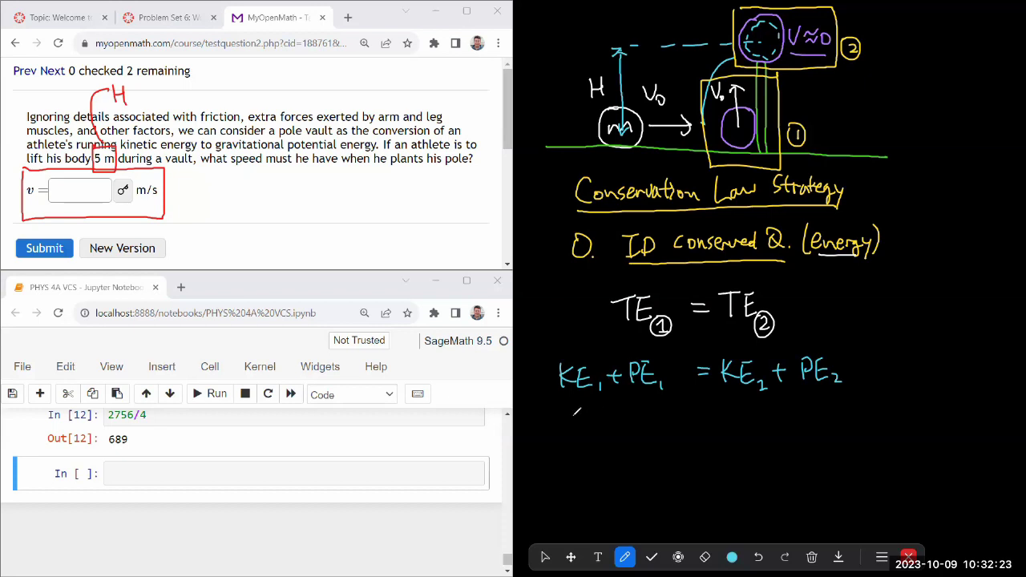
Write the kinetic term ½mv₁² below the KE/PE line.
drag(570, 416, 580, 437)
drag(569, 443, 588, 454)
mouse_move(588, 423)
mouse_down()
mouse_move(589, 441)
mouse_move(619, 432)
mouse_up()
drag(621, 440, 637, 425)
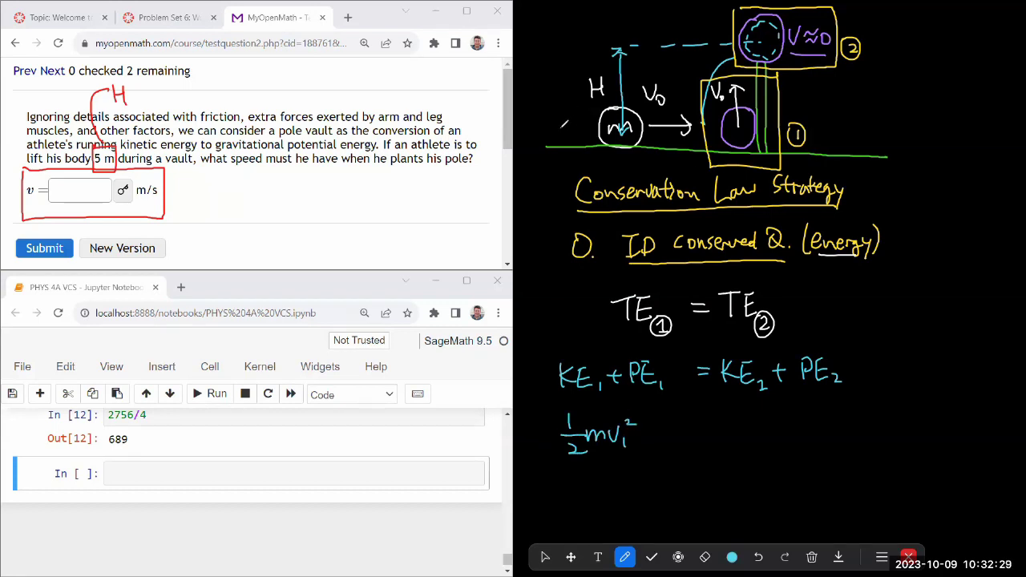
Draw a dashed ground-level line through the base athlete and label it y=0.
drag(561, 129, 571, 129)
drag(579, 130, 611, 129)
drag(648, 127, 704, 127)
drag(713, 126, 744, 125)
drag(765, 124, 776, 124)
click(831, 126)
drag(845, 117, 854, 126)
mouse_move(856, 117)
mouse_down()
mouse_move(848, 146)
mouse_move(866, 133)
mouse_up()
drag(876, 121, 874, 122)
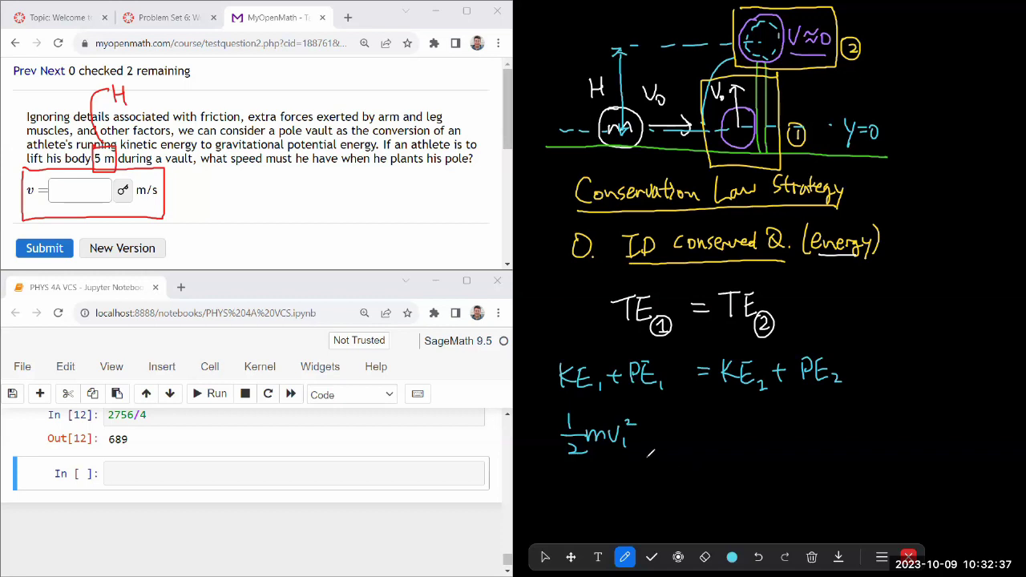
Extend the equation with + 0 = 0 + and circle V≈0 in the top box.
drag(636, 437, 653, 436)
mouse_move(645, 427)
mouse_down()
mouse_move(645, 446)
mouse_move(668, 427)
mouse_move(715, 438)
mouse_up()
mouse_move(805, 12)
mouse_down()
mouse_move(789, 58)
mouse_move(804, 10)
mouse_up()
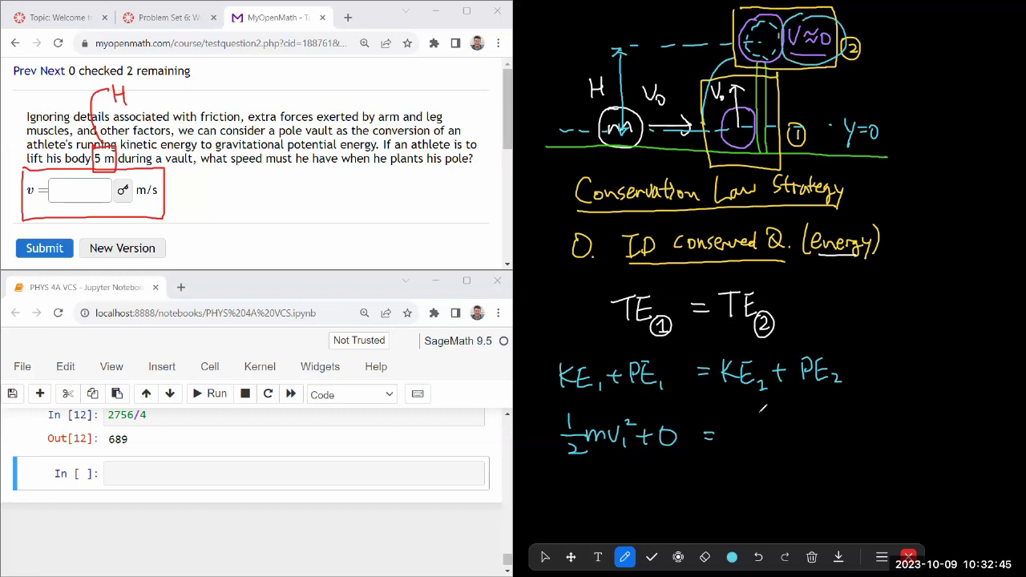
drag(749, 425, 747, 426)
mouse_move(771, 434)
mouse_down()
mouse_move(788, 433)
mouse_move(779, 443)
mouse_up()
Label the top dashed level line y=H.
drag(546, 31, 546, 58)
drag(566, 30, 571, 35)
drag(562, 41, 572, 40)
drag(575, 31, 574, 44)
drag(574, 38, 584, 37)
drag(585, 30, 585, 45)
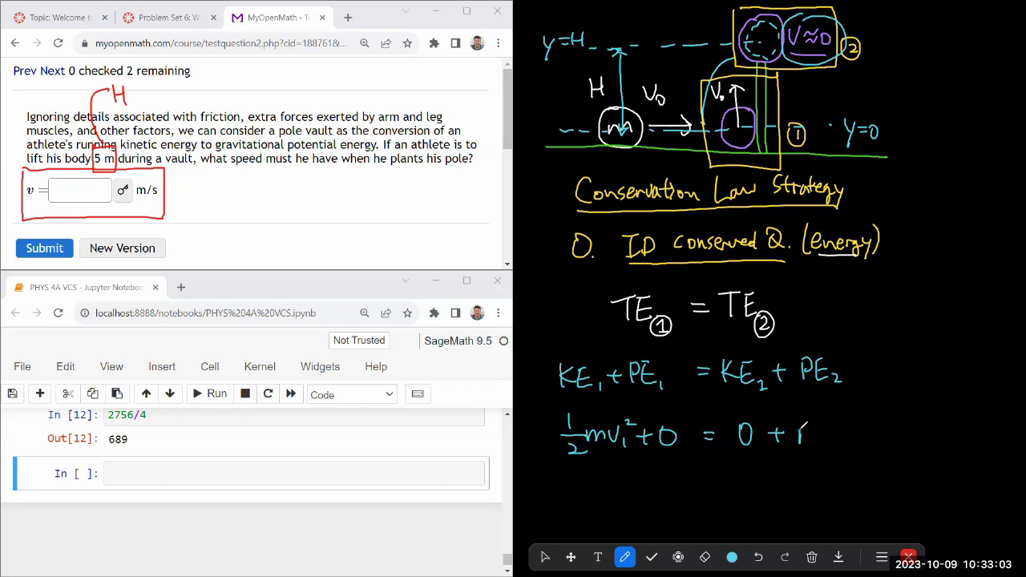
Finish the right side of the equation as m·g·H.
mouse_move(805, 427)
mouse_down()
mouse_move(826, 436)
mouse_move(834, 461)
mouse_move(855, 430)
mouse_move(848, 443)
mouse_up()
drag(848, 435, 858, 435)
drag(856, 425, 857, 444)
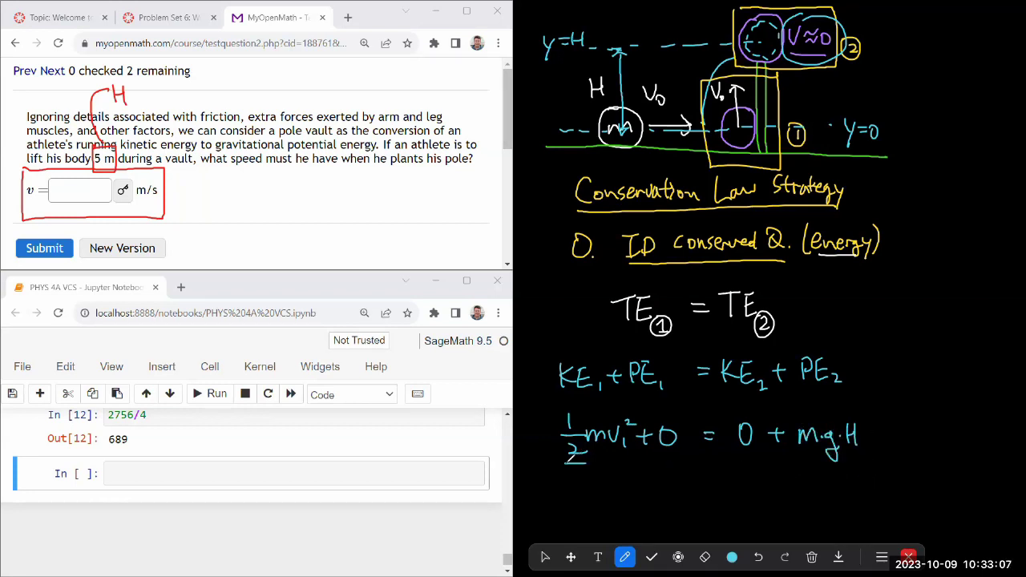
Underline the energy equation, then in green cross out both masses and underline the 0 term.
drag(566, 462, 864, 463)
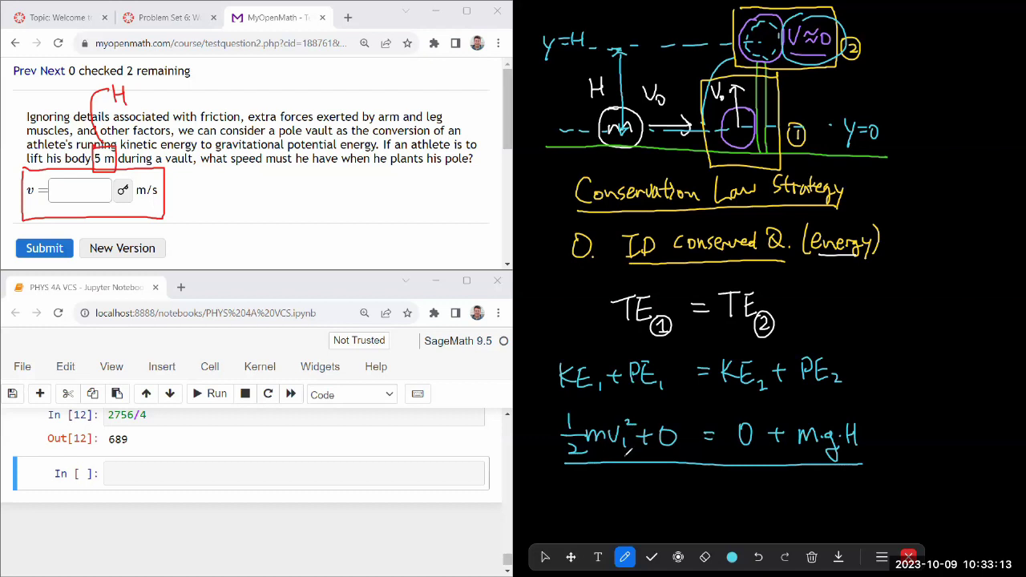
click(733, 558)
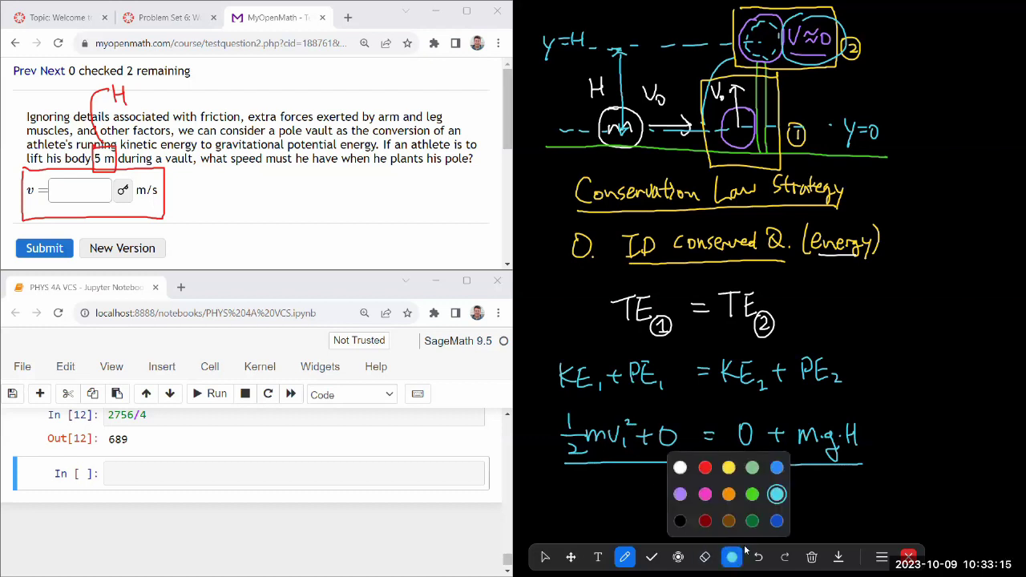
click(752, 494)
drag(604, 411, 594, 466)
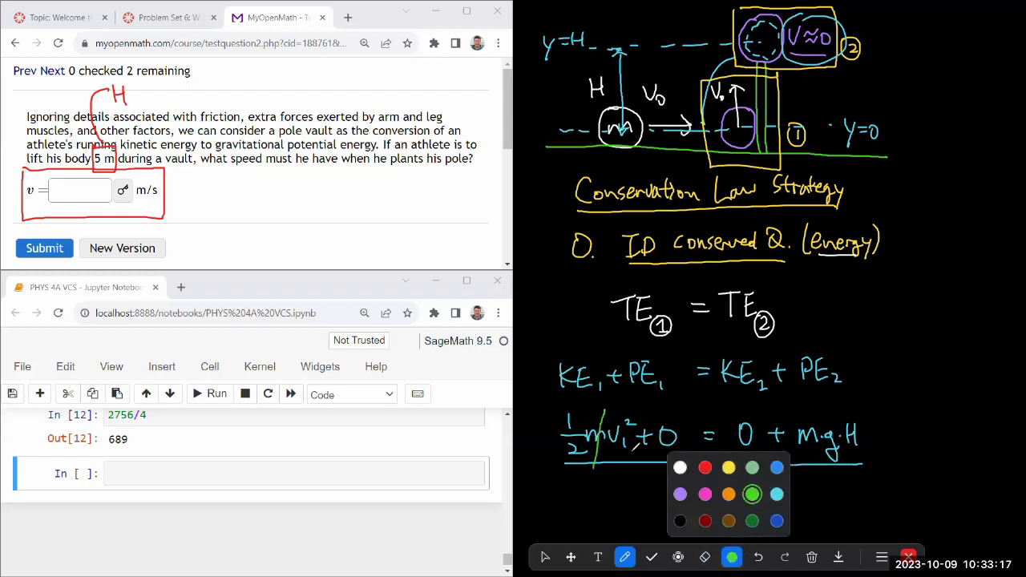
drag(656, 451, 675, 452)
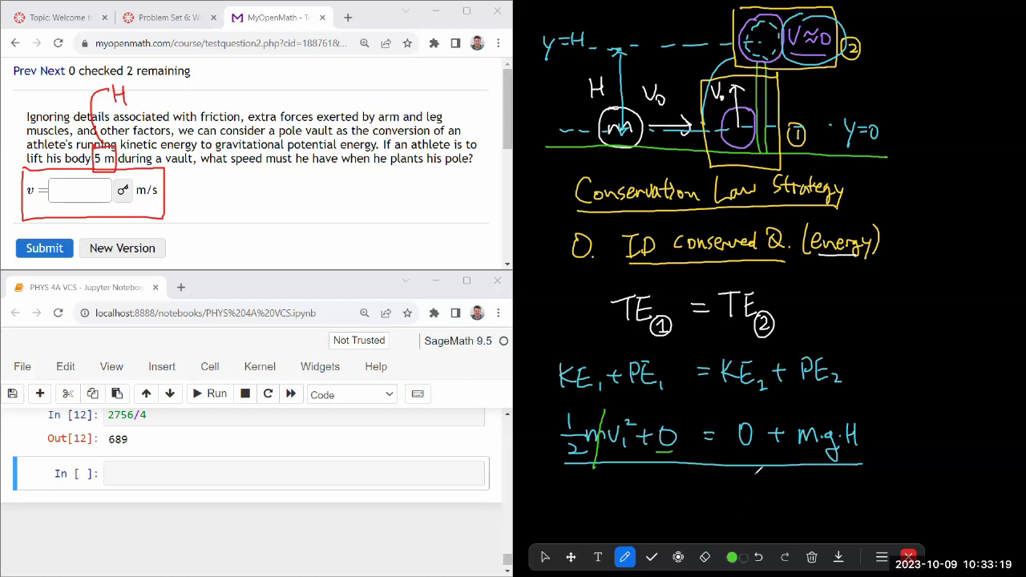
drag(816, 421, 794, 465)
Relabel v₁ as v₀, underline the subscript 0, and switch the ink back to white.
drag(630, 433, 630, 433)
drag(627, 454, 614, 456)
click(732, 558)
click(680, 467)
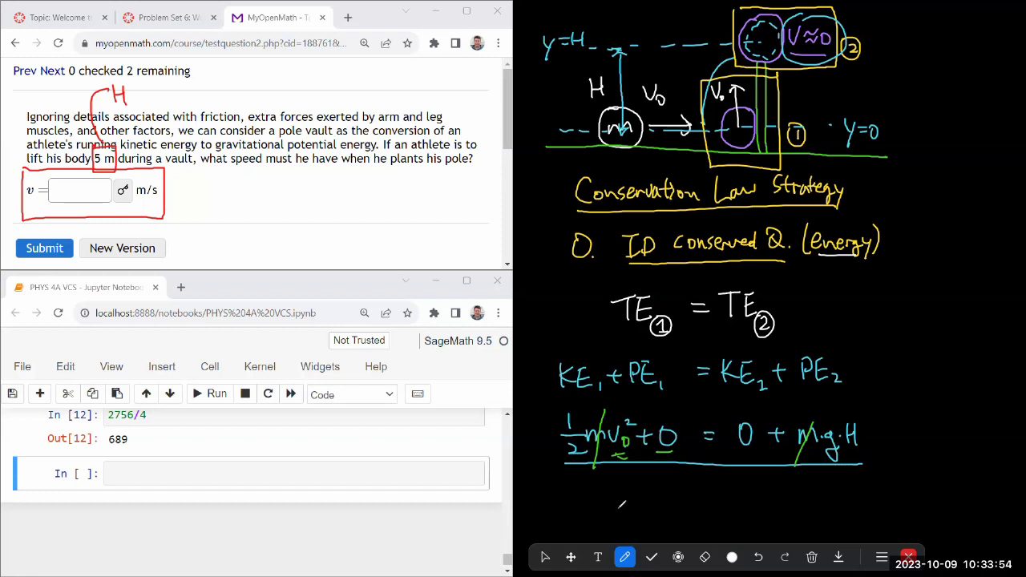
Handwrite V₀ = √(2gH) in white below the equation and underline it.
mouse_move(611, 487)
mouse_down()
mouse_move(627, 490)
mouse_move(635, 522)
mouse_up()
mouse_move(646, 502)
mouse_down()
mouse_move(661, 508)
mouse_move(678, 488)
mouse_move(713, 524)
mouse_up()
mouse_move(730, 486)
mouse_down()
mouse_move(728, 513)
mouse_move(743, 500)
mouse_up()
drag(744, 490, 744, 513)
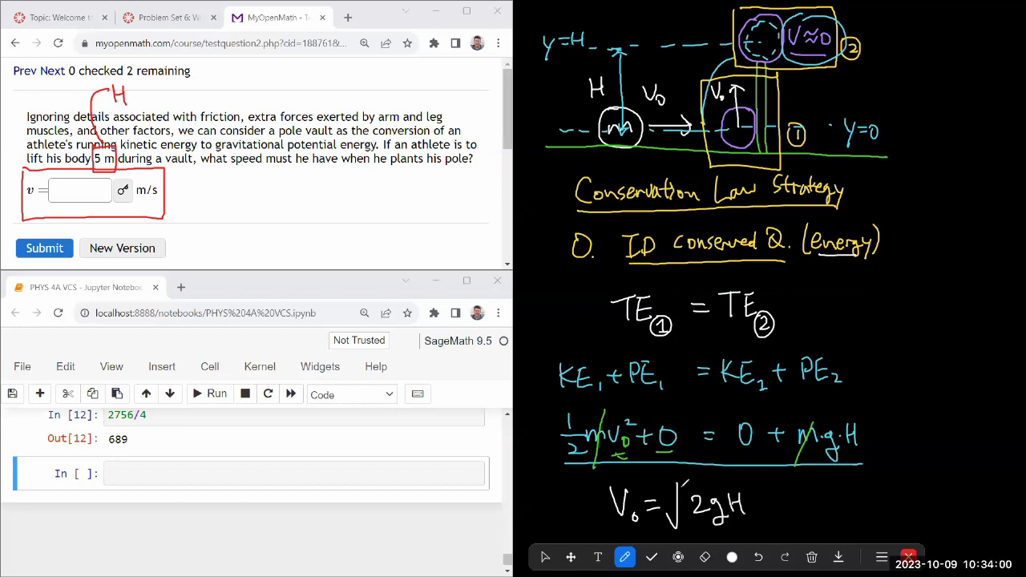
drag(680, 485, 755, 492)
drag(615, 533, 780, 528)
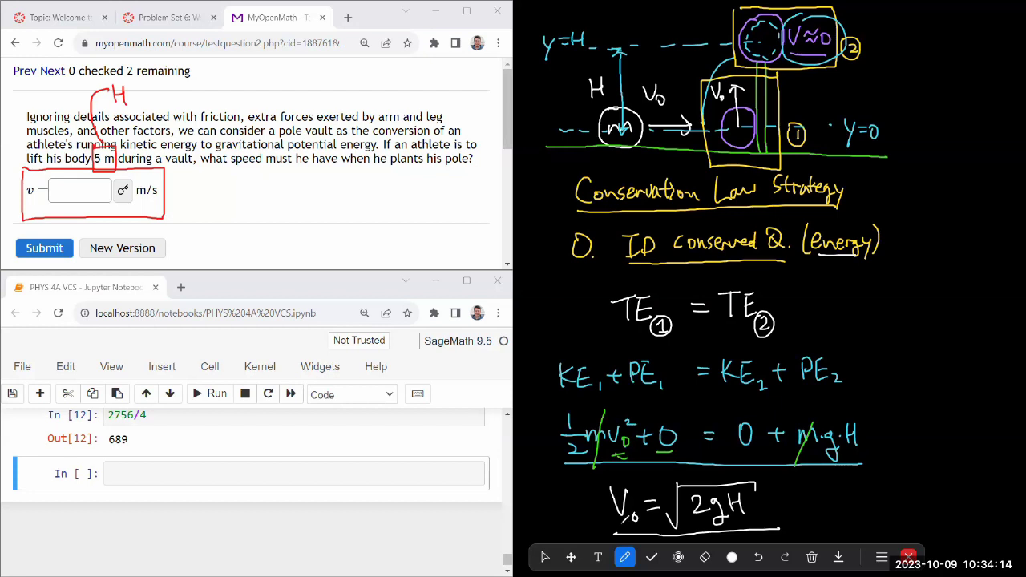
Evaluate sqrt(2*9.8*5.) in an empty SageMath cell, getting 9.89949493661167.
click(545, 557)
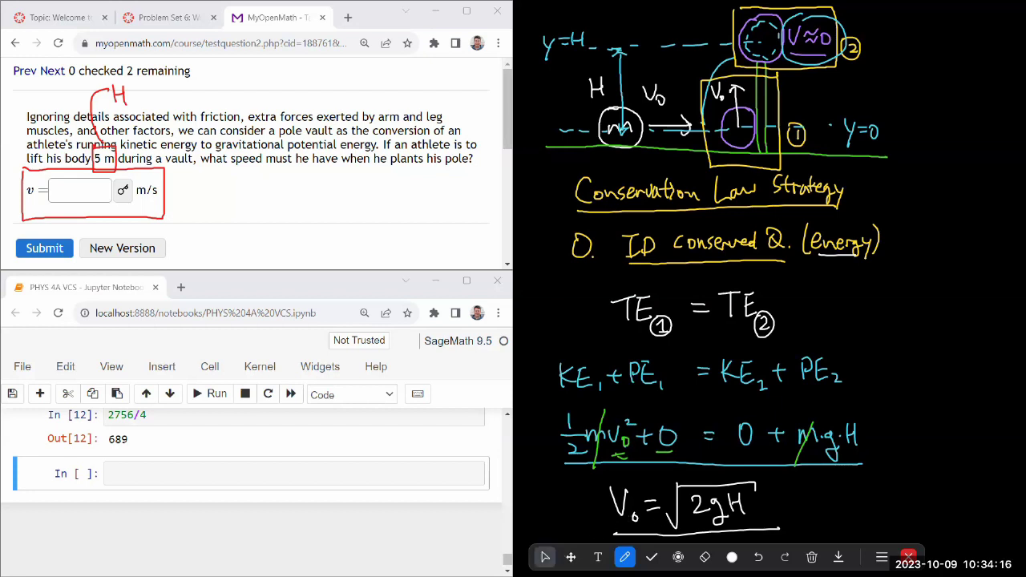
click(292, 470)
text(sqrt)
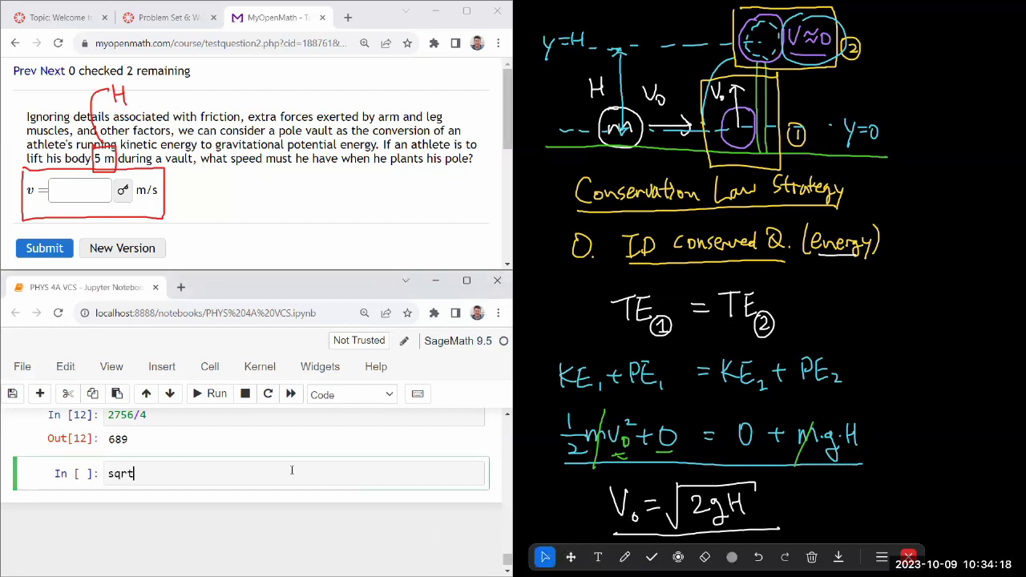
text((2*9.8)
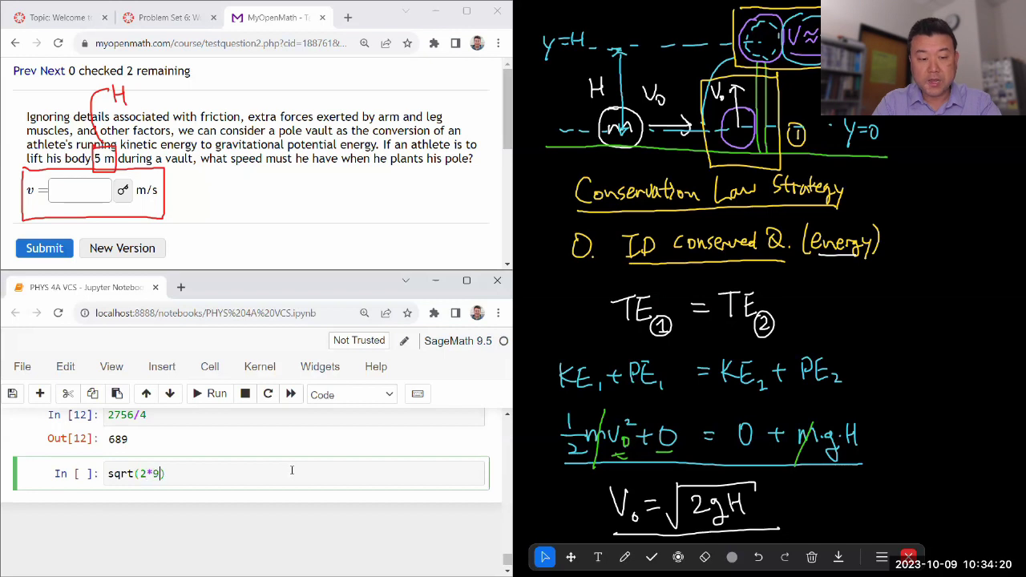
text(*5.)
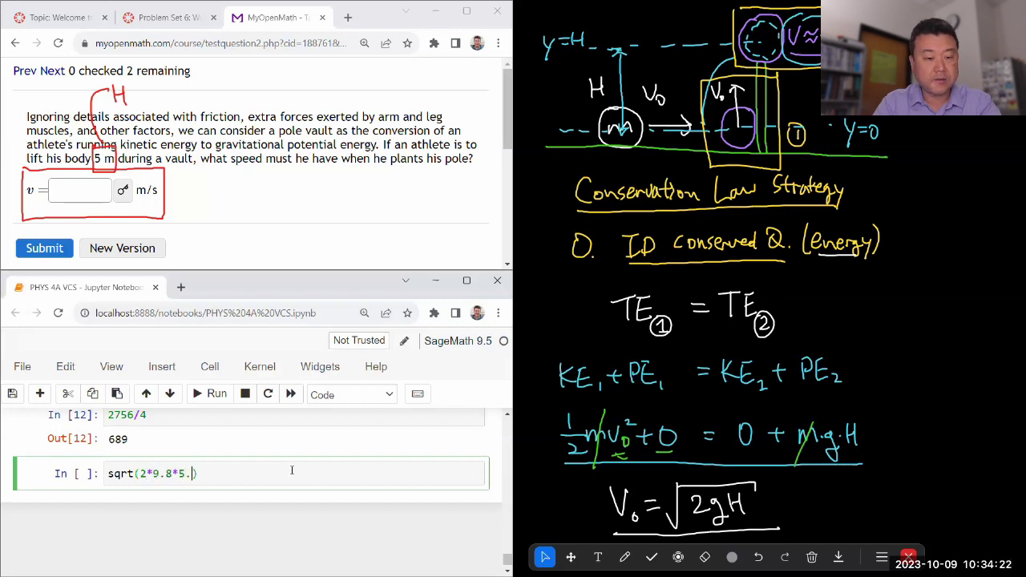
key(shift+Return)
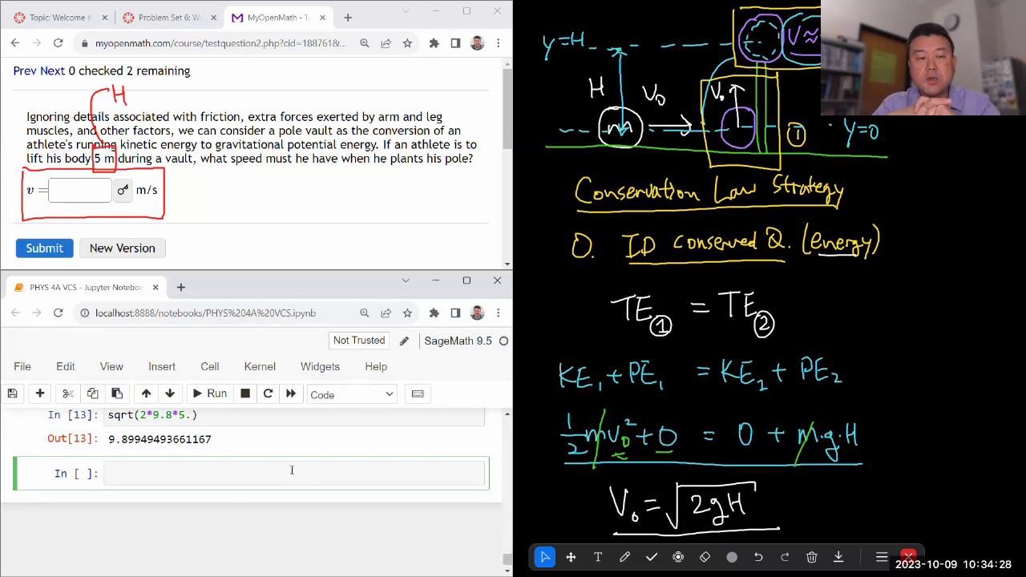
Enter 9.90 as the pole-vaulter's speed answer and submit it.
click(93, 193)
text(9.9)
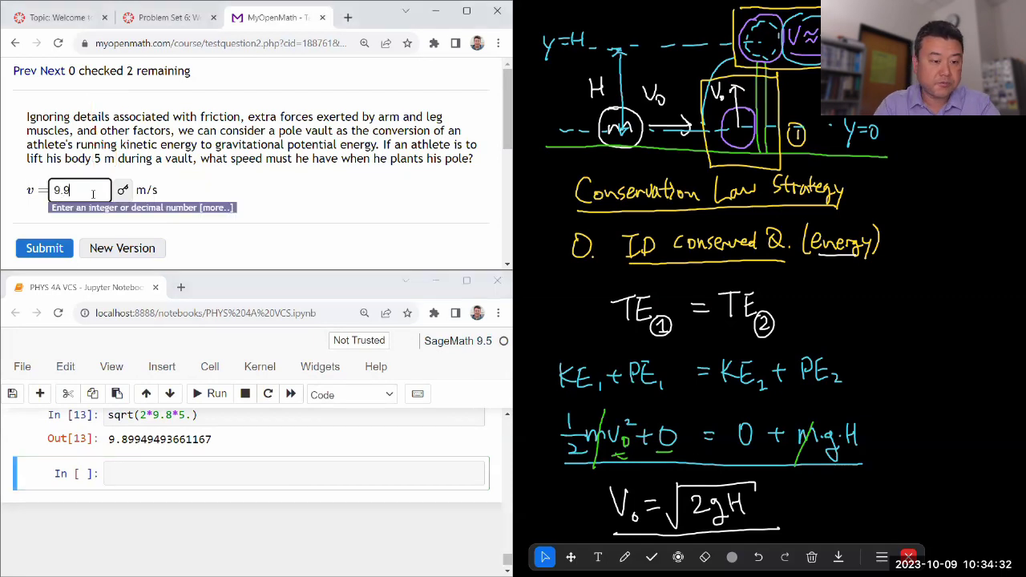
text(0)
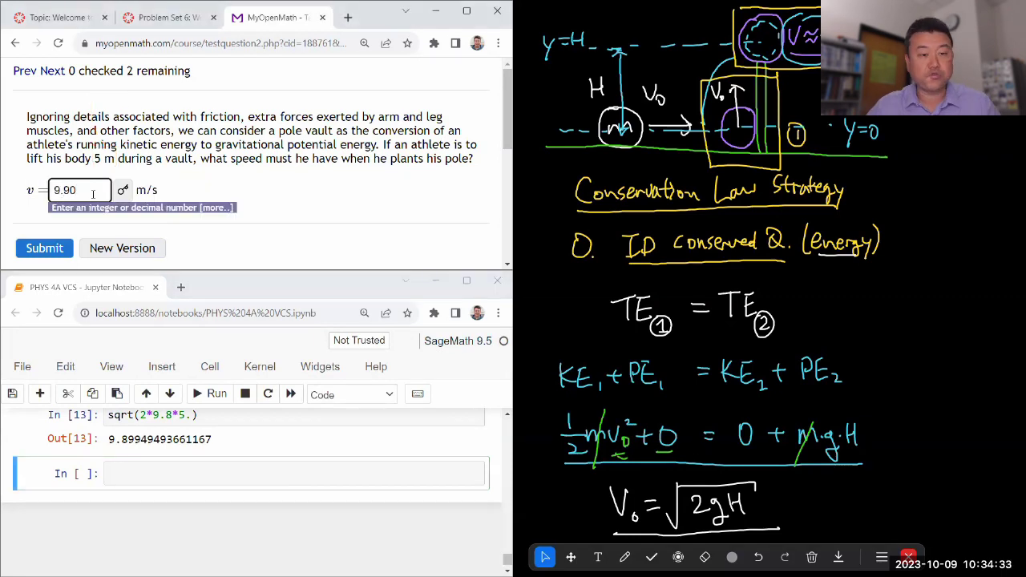
click(46, 253)
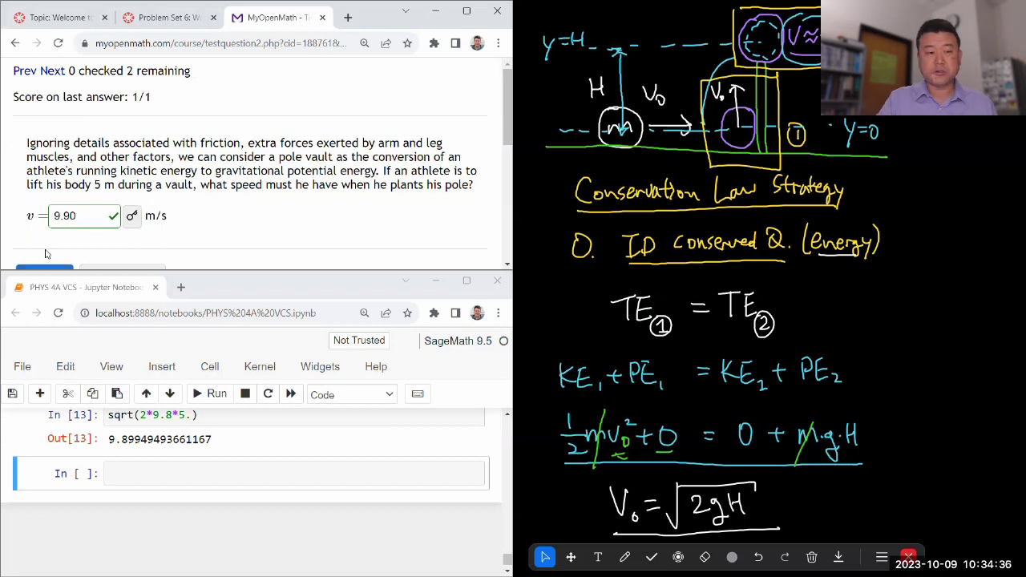
Scroll down to confirm the 1/1 score, then bring the question annotations back.
scroll(46, 253, down, 1)
scroll(46, 253, down, 1)
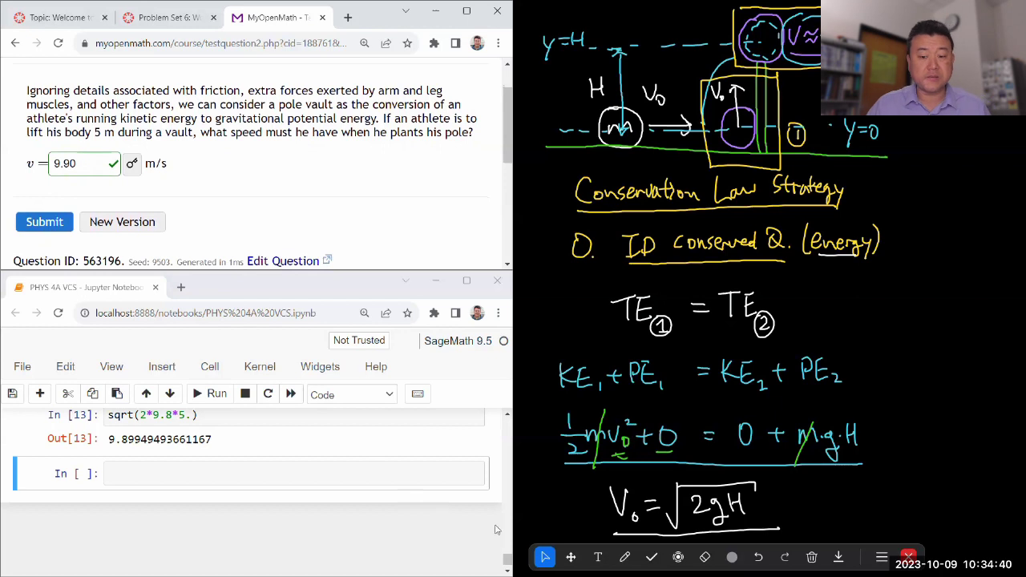
click(544, 557)
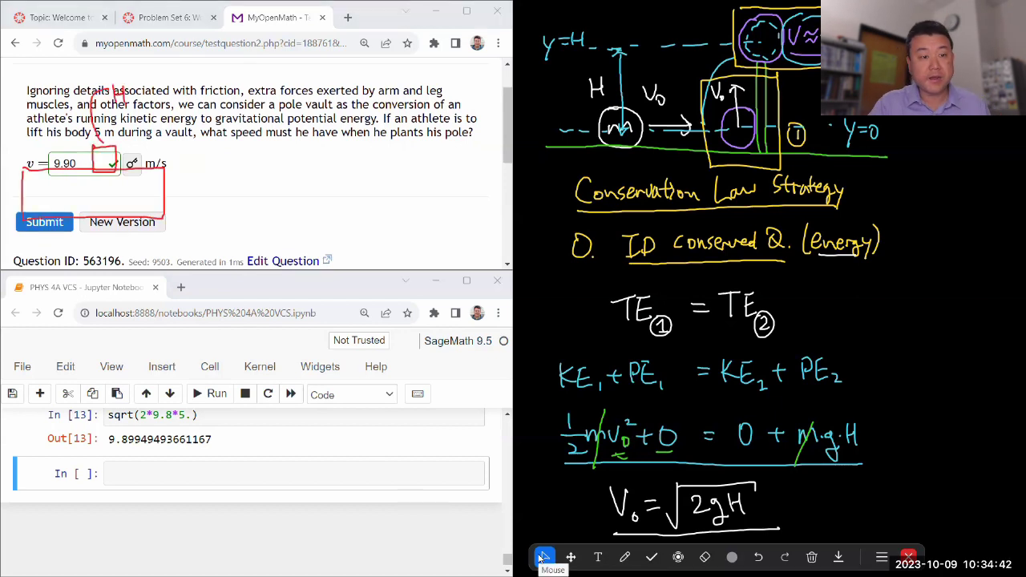
scroll(247, 204, up, 1)
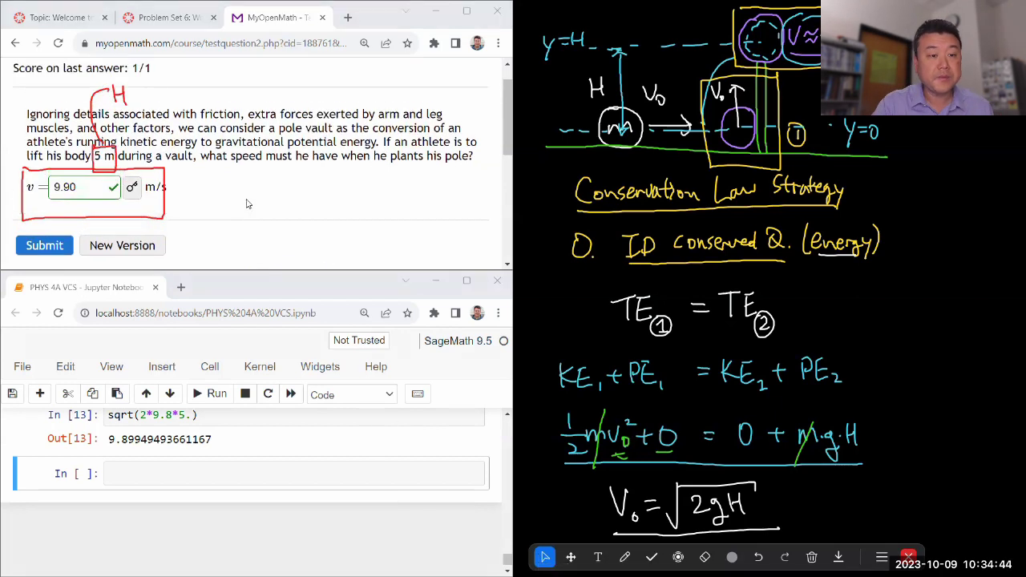